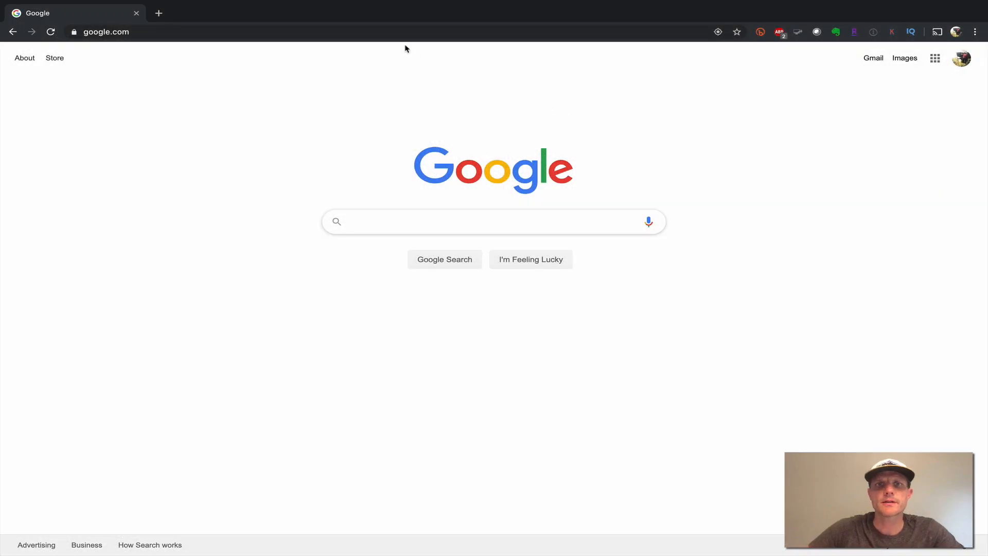
# - Open the CalTopo website at caltopo.com in the browser
pyautogui.click(391, 34)
pyautogui.write('caltop')
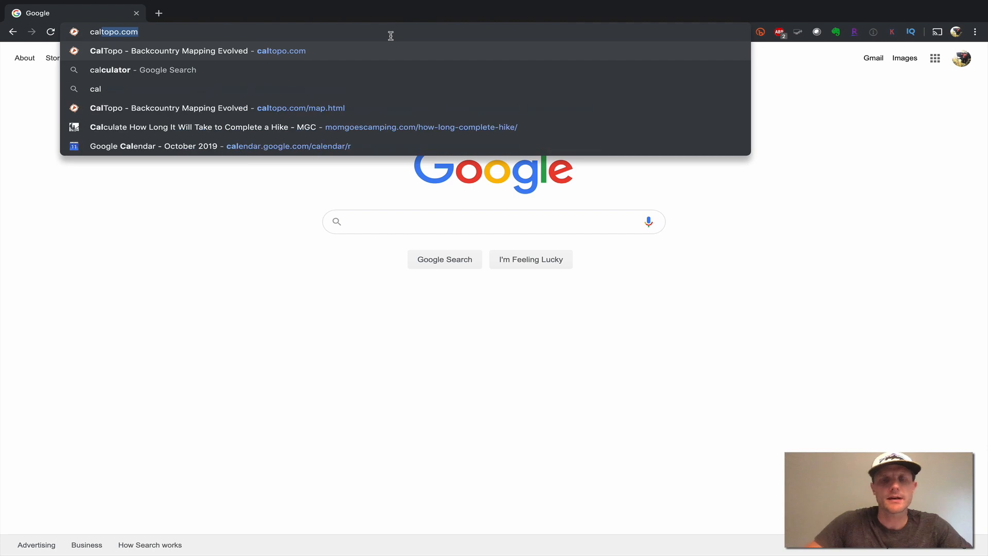
pyautogui.press('Return')
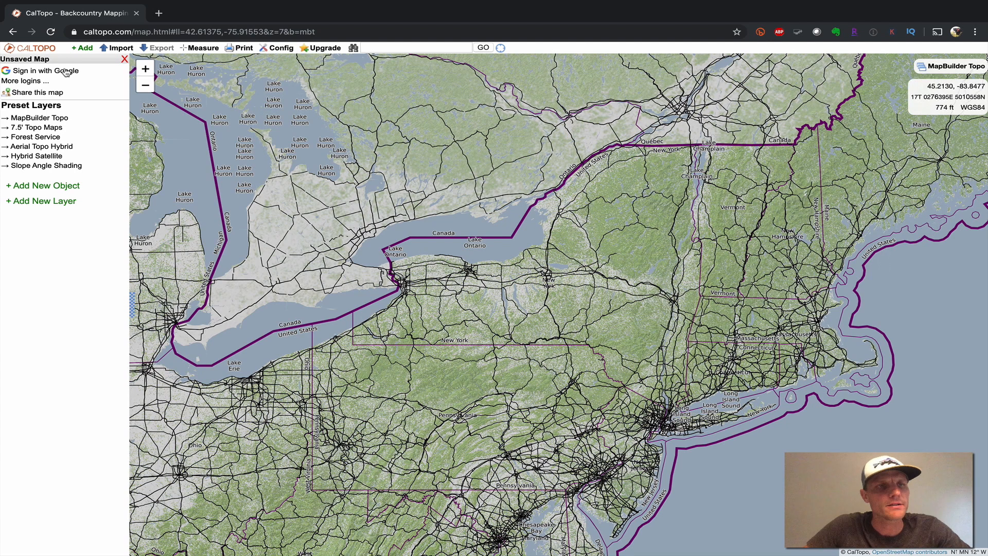
# - Sign in to CalTopo with the personal Google account
pyautogui.click(38, 82)
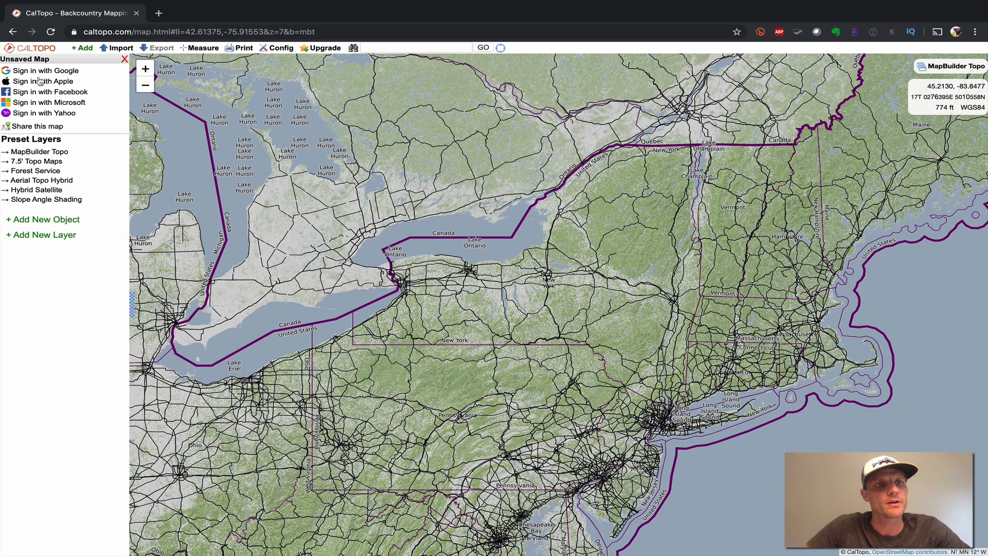
pyautogui.click(66, 71)
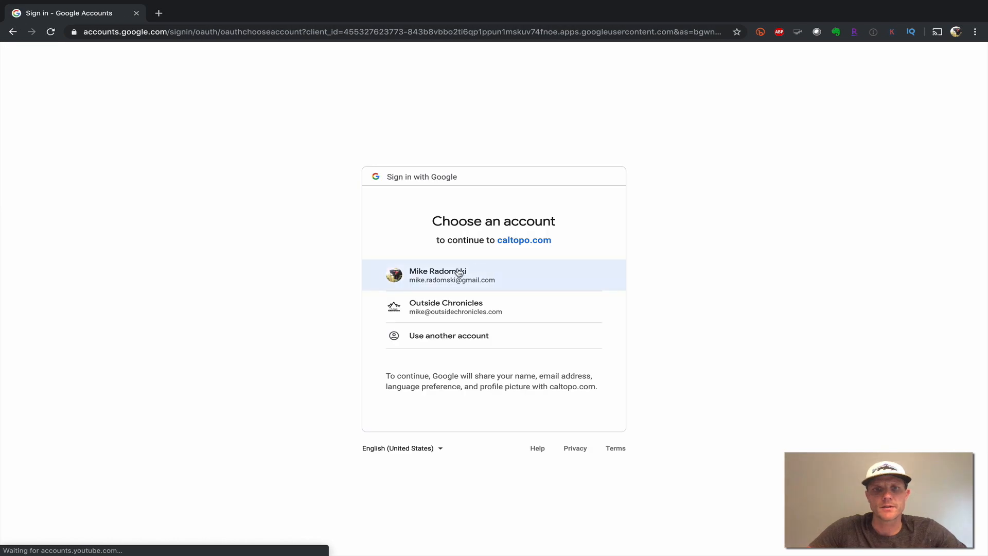
pyautogui.click(455, 277)
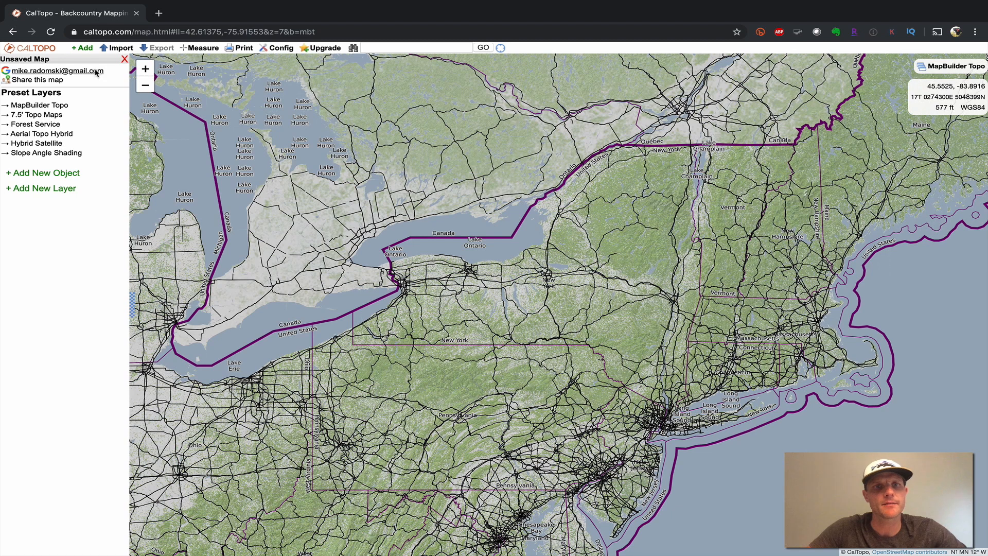
# - Review the maps, bookmarks, PDFs and layers saved to the account, and close the account window
pyautogui.click(96, 72)
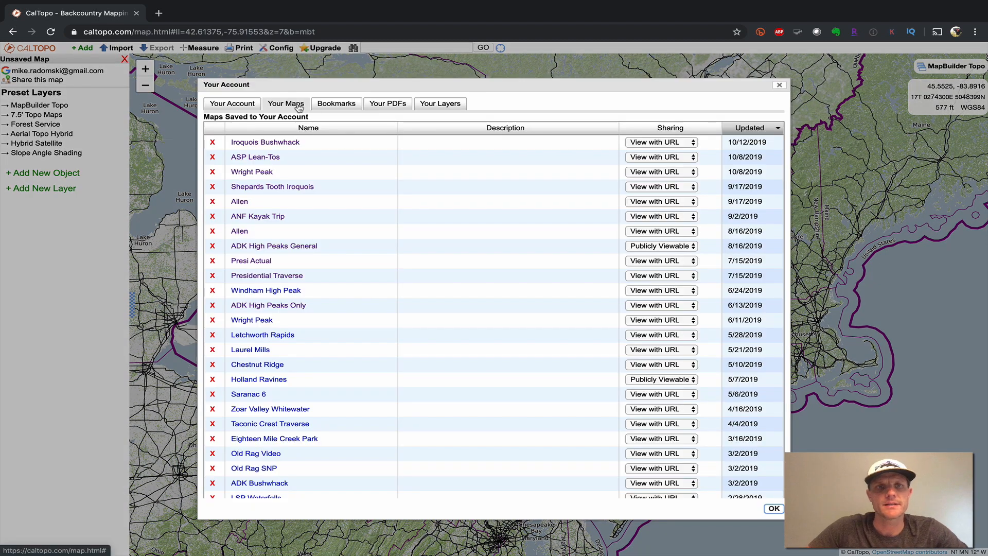
pyautogui.click(344, 106)
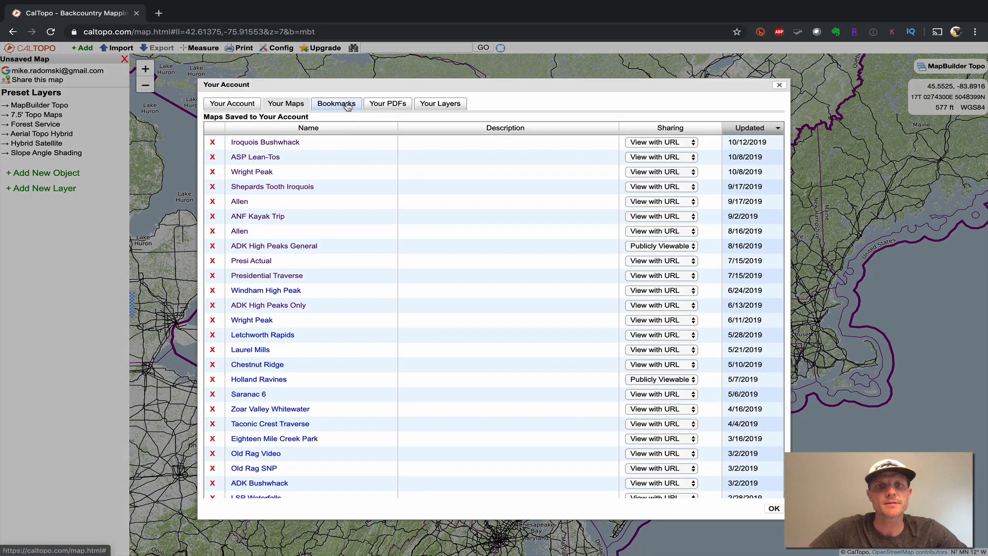
pyautogui.click(390, 106)
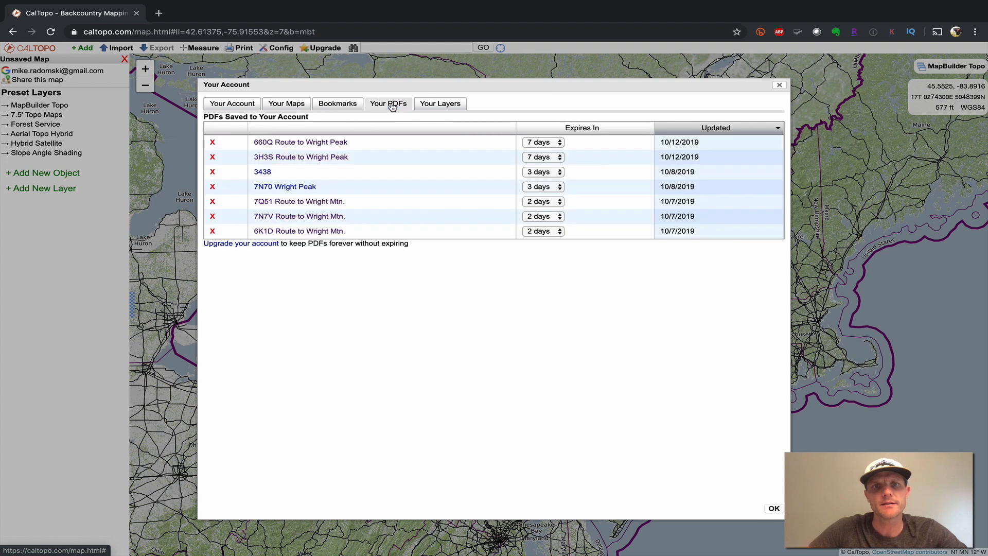
pyautogui.click(436, 106)
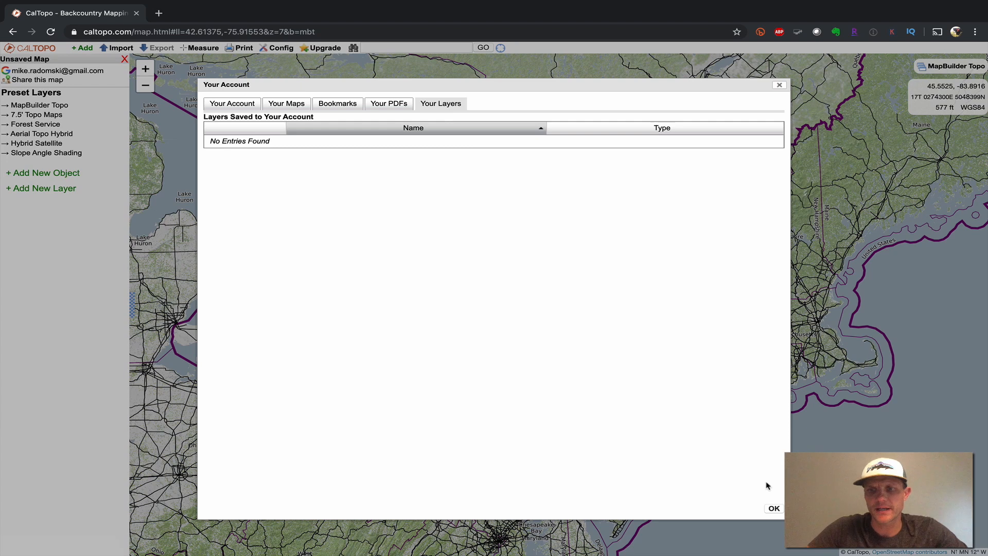
pyautogui.click(775, 508)
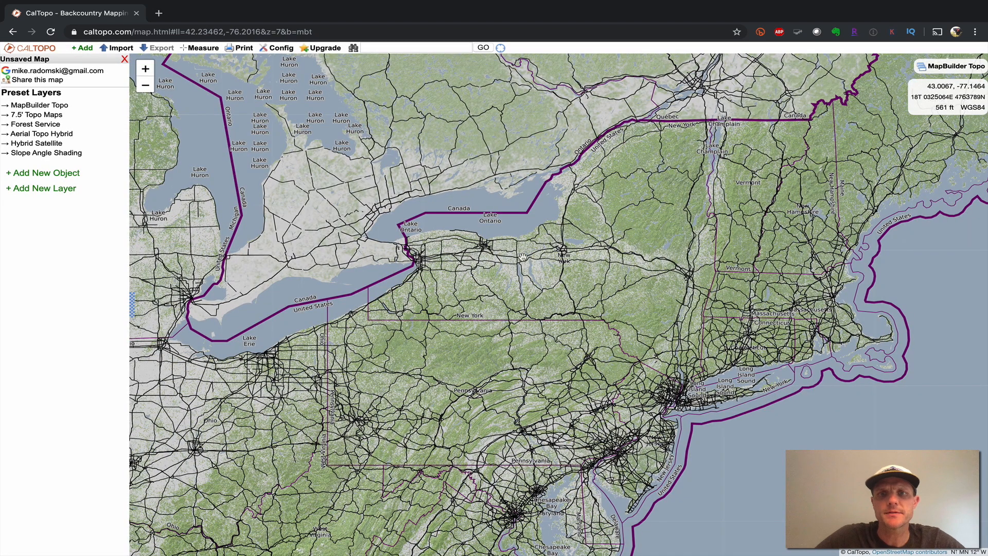
# - Find Mount Marcy on the map by searching for the place name
pyautogui.moveTo(536, 262); pyautogui.dragTo(425, 306)
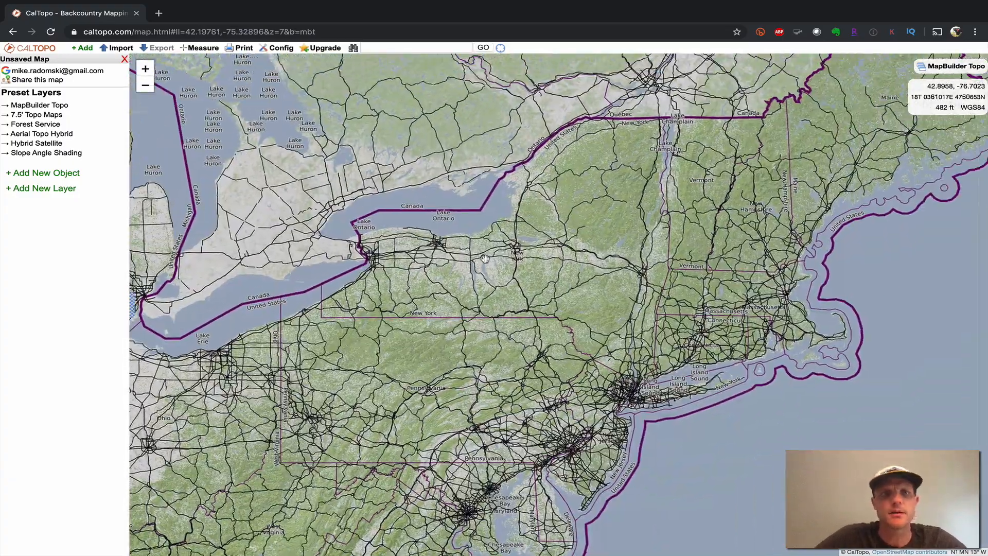
pyautogui.click(146, 69)
pyautogui.click(145, 69)
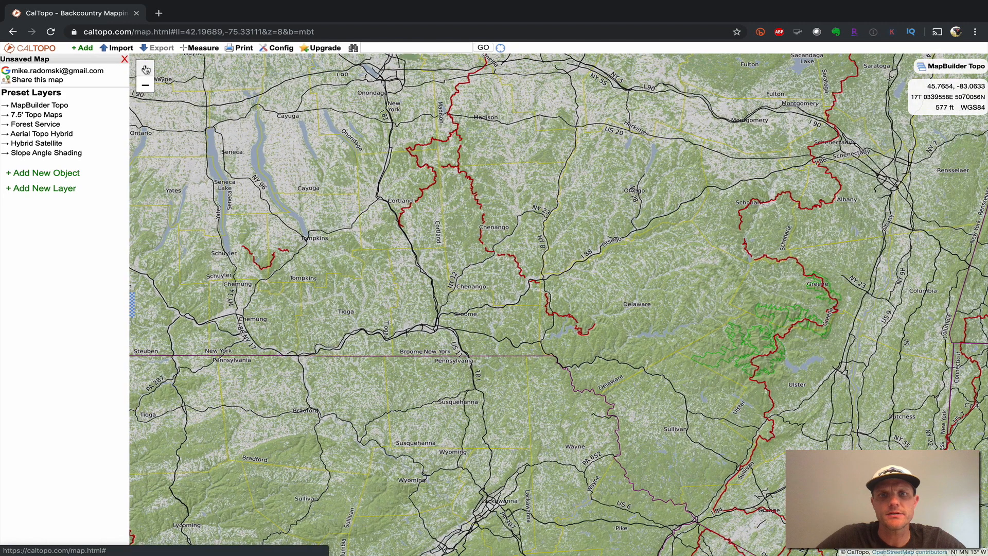
pyautogui.click(146, 69)
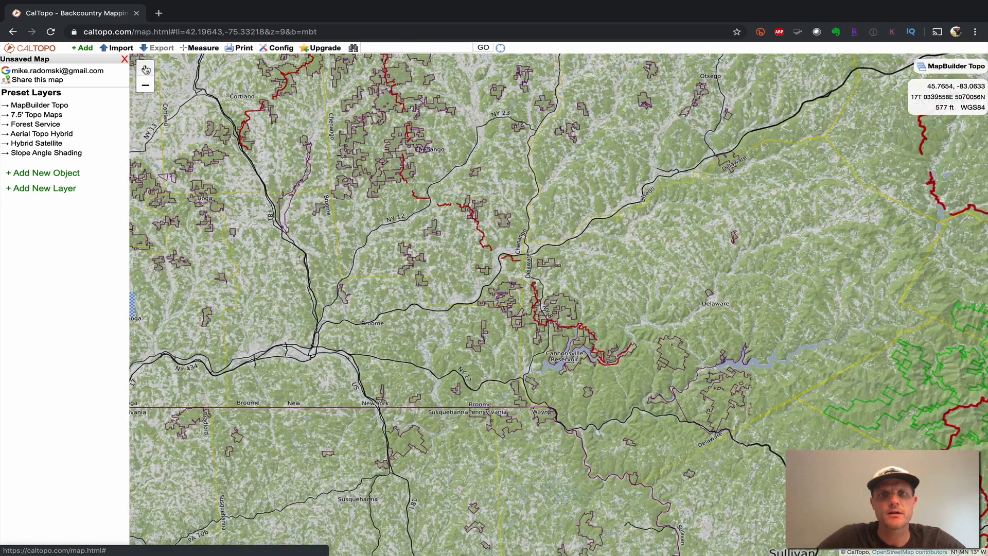
pyautogui.click(391, 47)
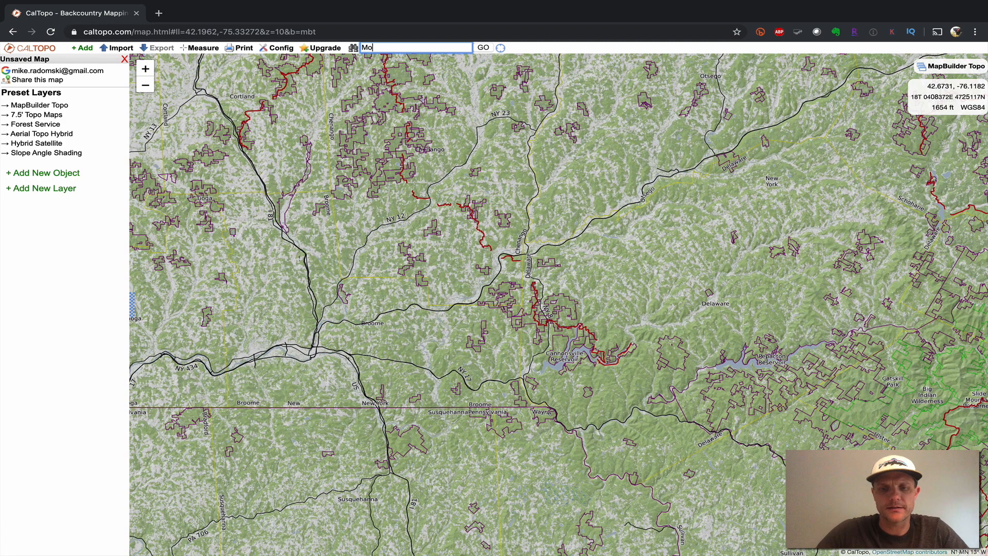
pyautogui.write('Mount Marcy')
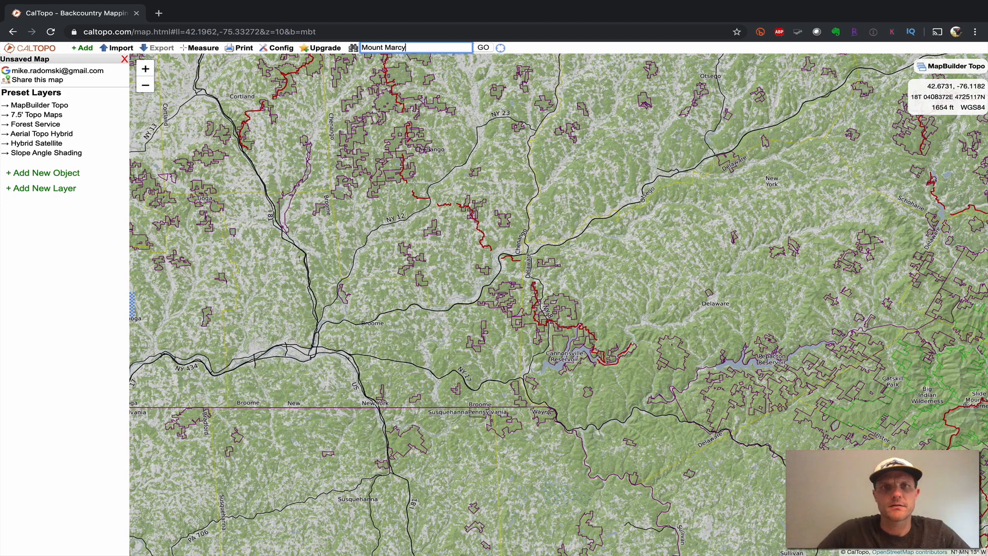
pyautogui.press('Return')
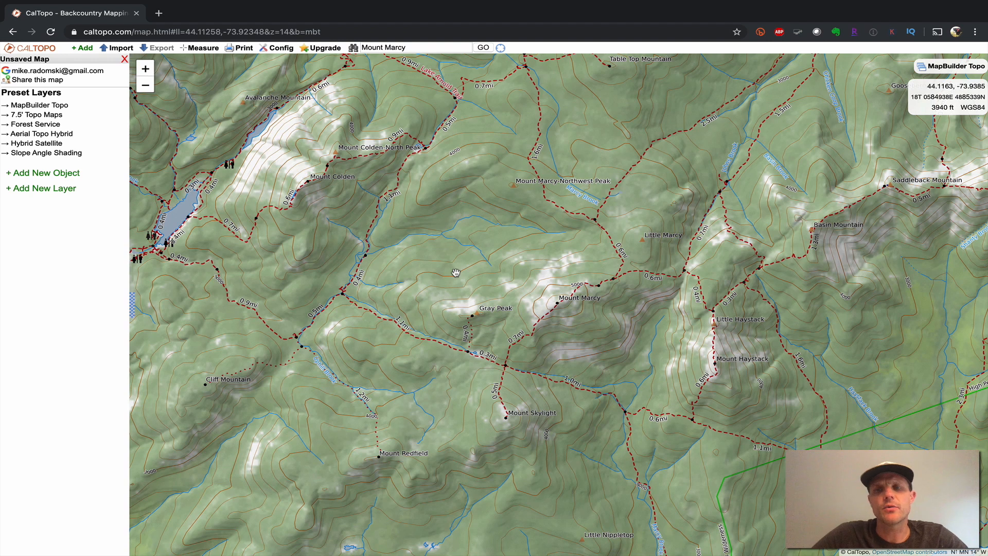
# - Preview the presets 7.5' Topo Maps, Forest Service, Aerial Topo Hybrid, Hybrid Satellite and Slope Angle Shading, and return to MapBuilder Topo
pyautogui.click(45, 115)
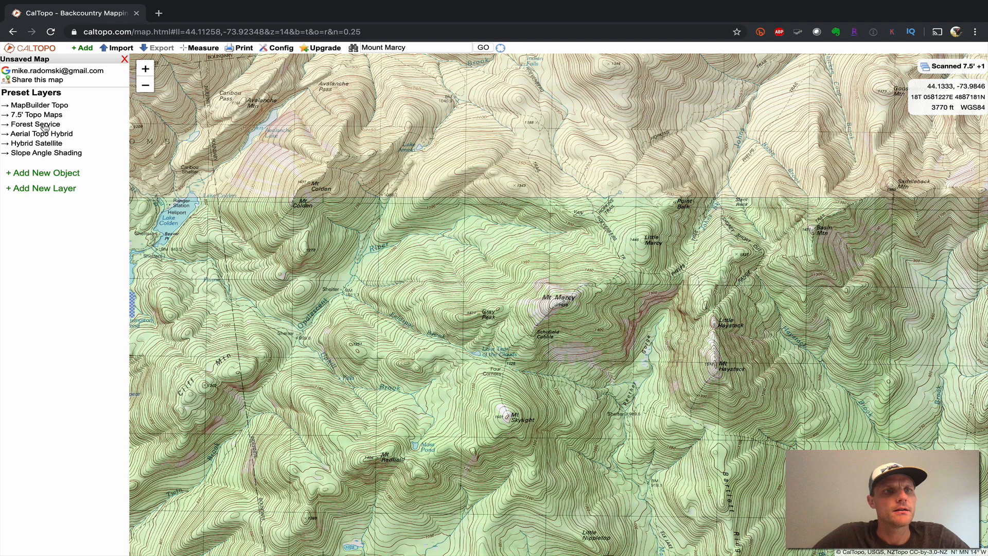
pyautogui.click(45, 125)
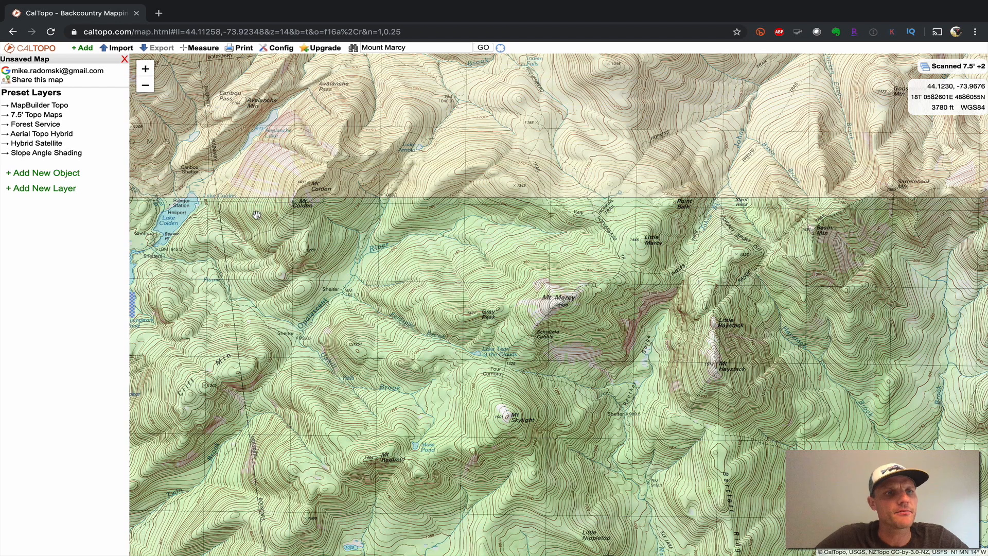
pyautogui.click(58, 135)
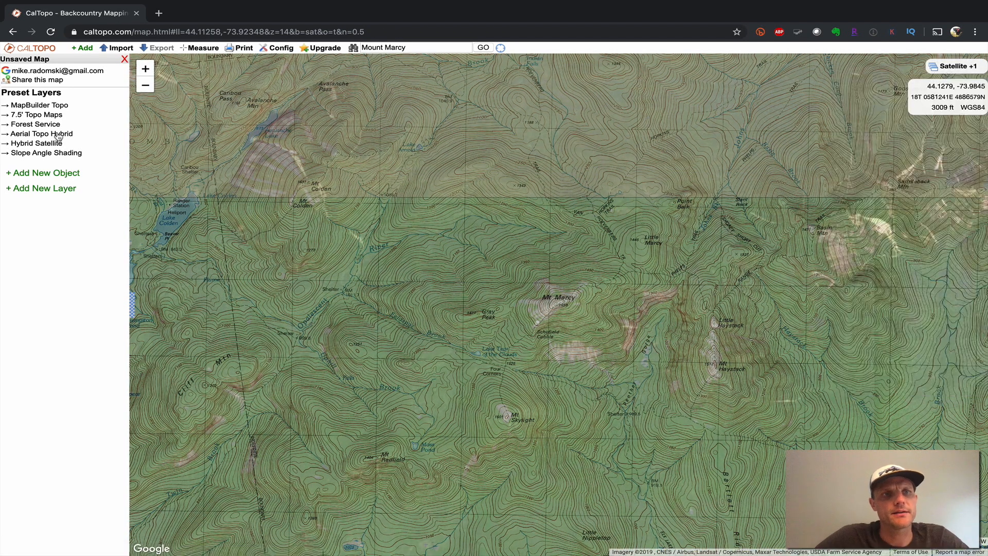
pyautogui.click(48, 144)
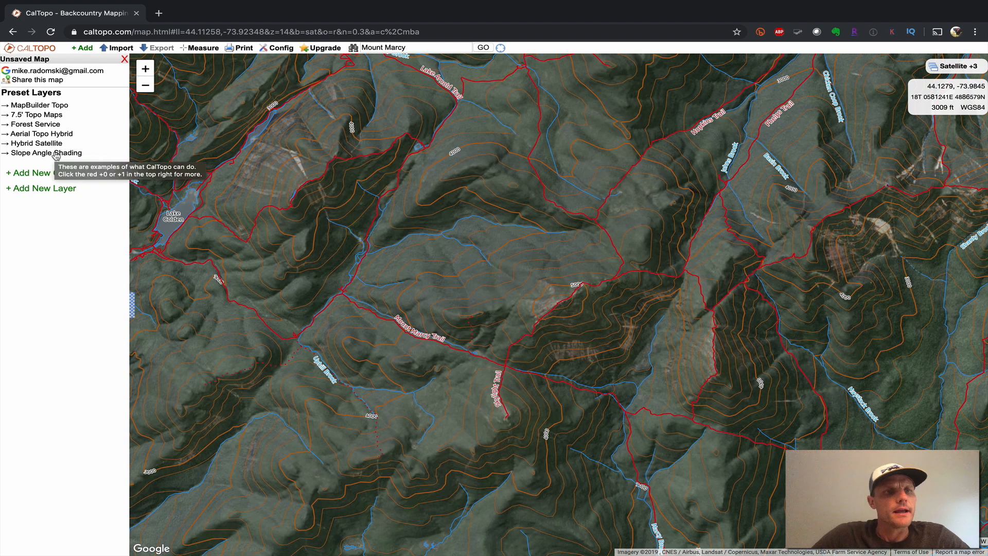
pyautogui.click(55, 154)
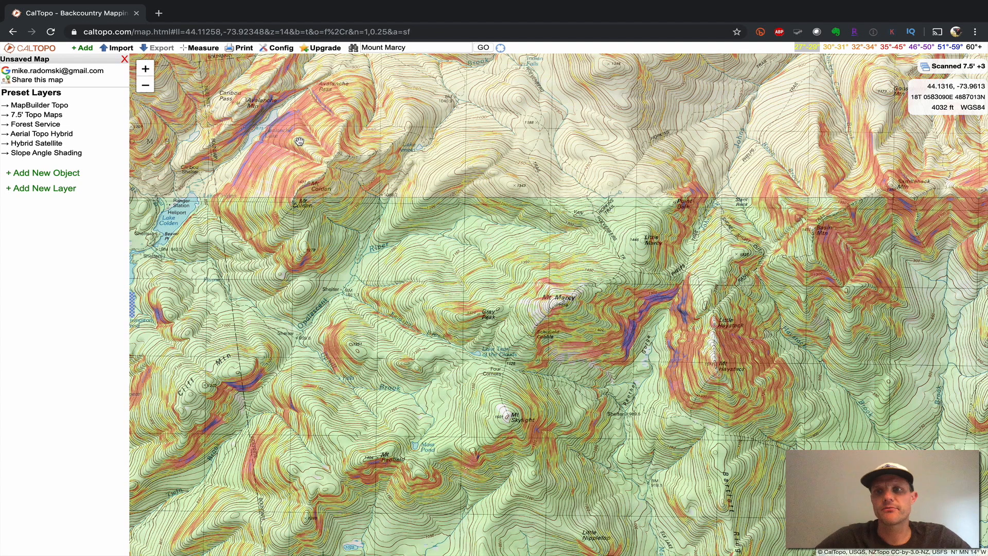
pyautogui.click(55, 106)
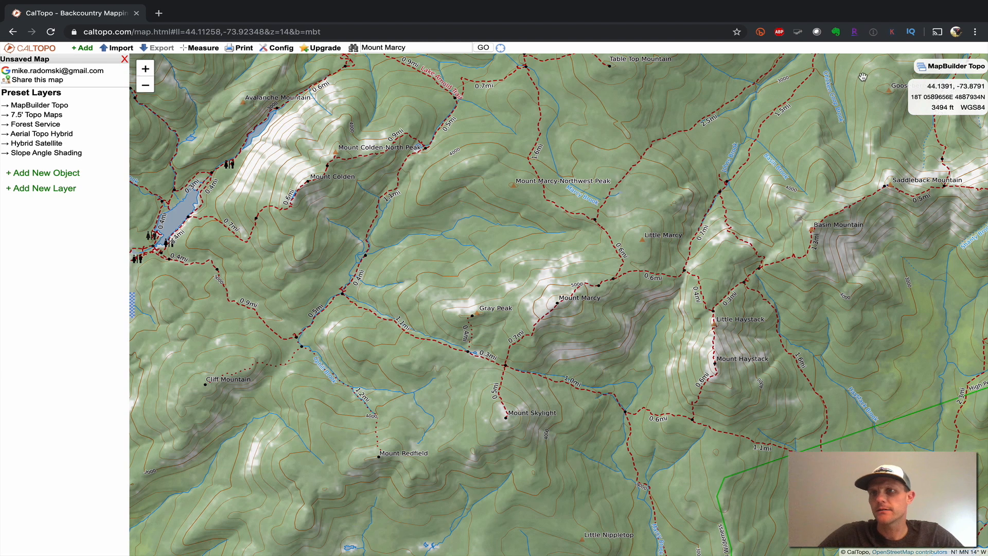
# - Examine the list of available base layers and leave it without choosing another map
pyautogui.moveTo(918, 68)
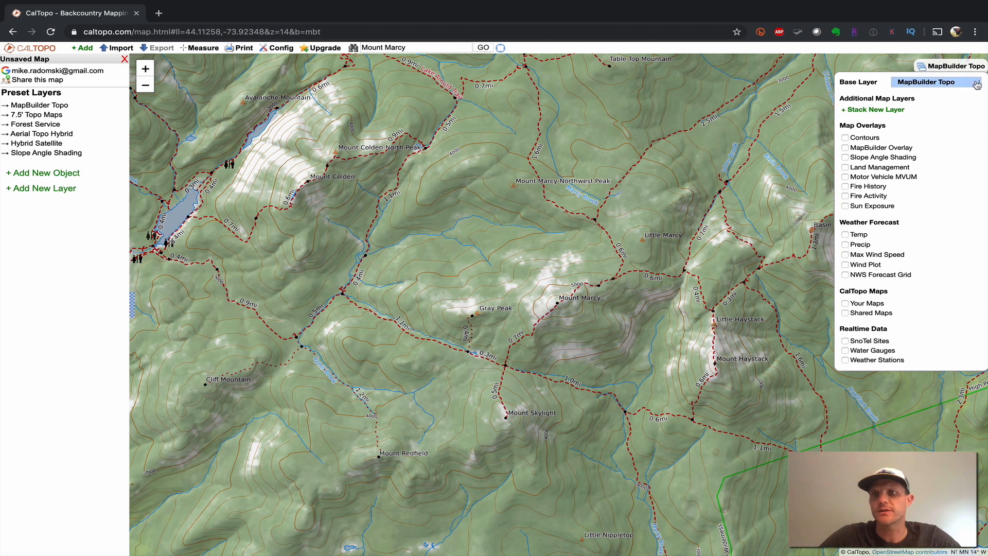
pyautogui.click(976, 84)
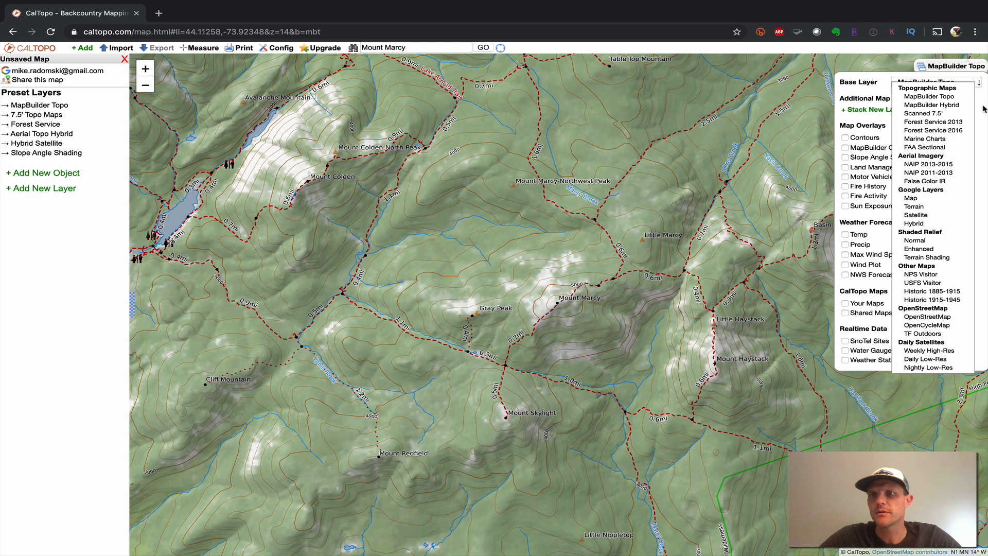
pyautogui.click(867, 136)
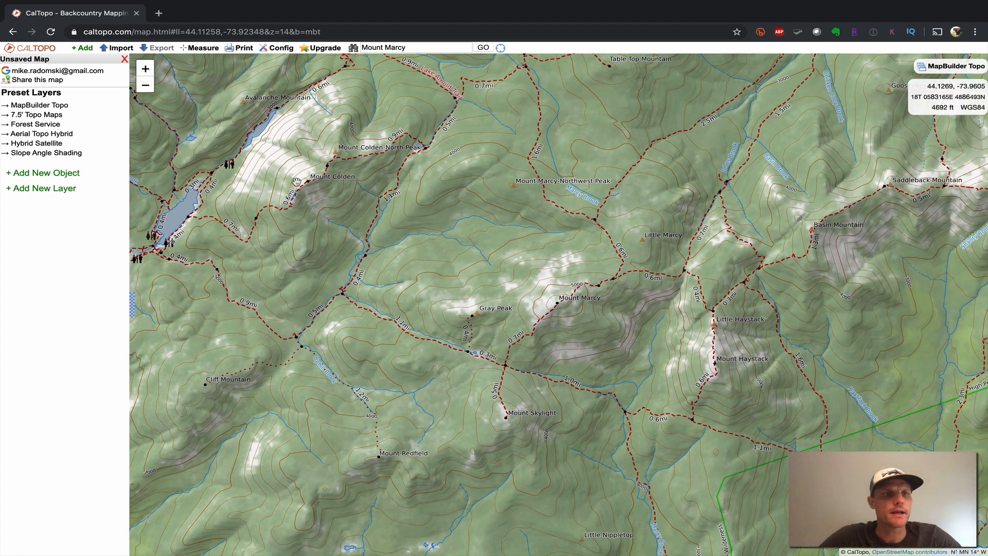
# - Load the Slope Angle Shading preset, inspect its stacked layers and their map options, and return to the MapBuilder Topo preset
pyautogui.click(72, 153)
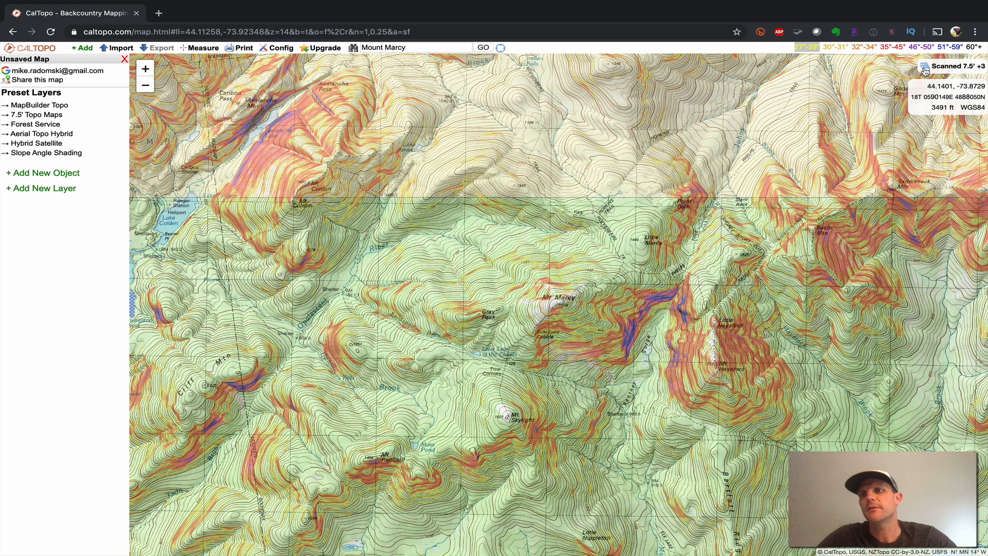
pyautogui.moveTo(927, 71)
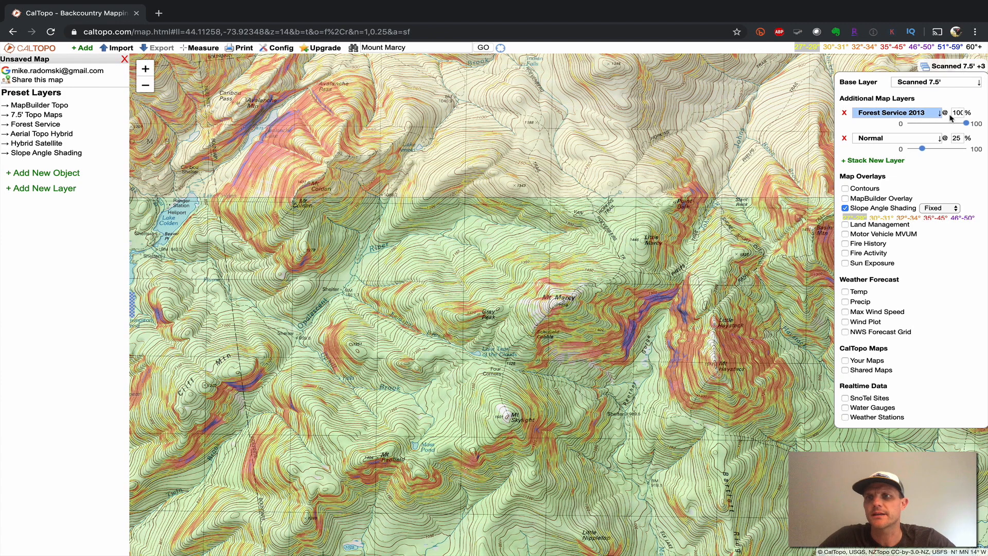
pyautogui.click(936, 140)
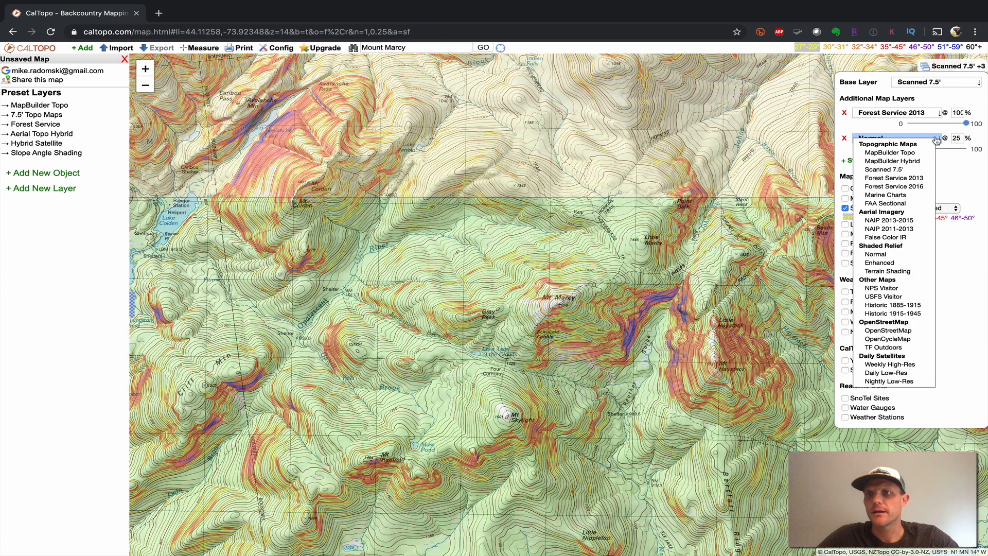
pyautogui.click(905, 253)
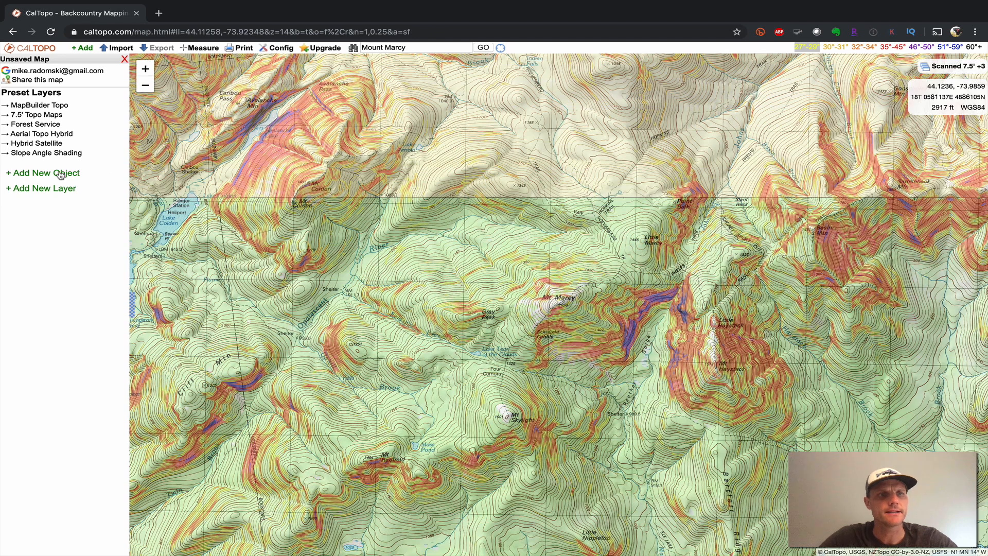
pyautogui.click(60, 106)
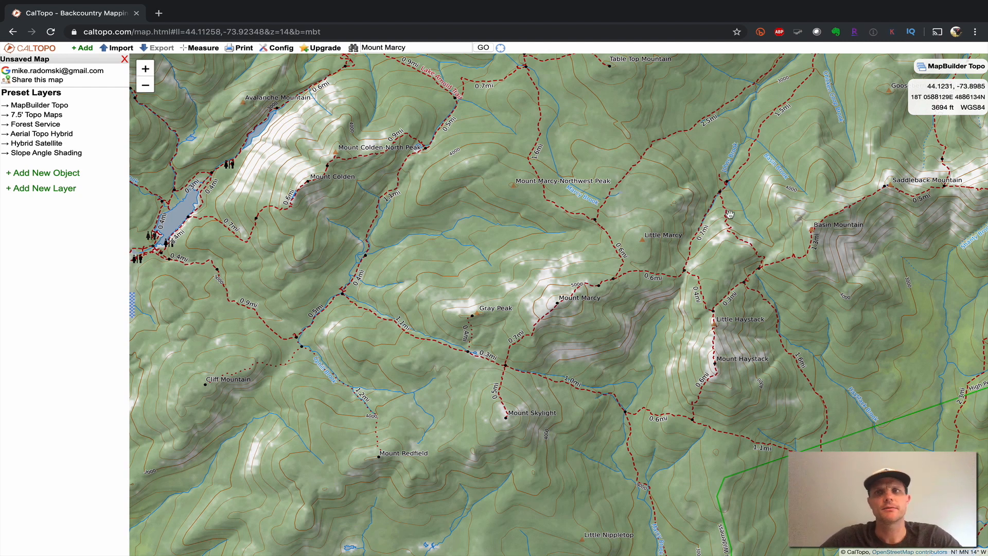
# - Stack a Normal shaded relief layer on the MapBuilder Topo base map at 33% opacity
pyautogui.moveTo(978, 71)
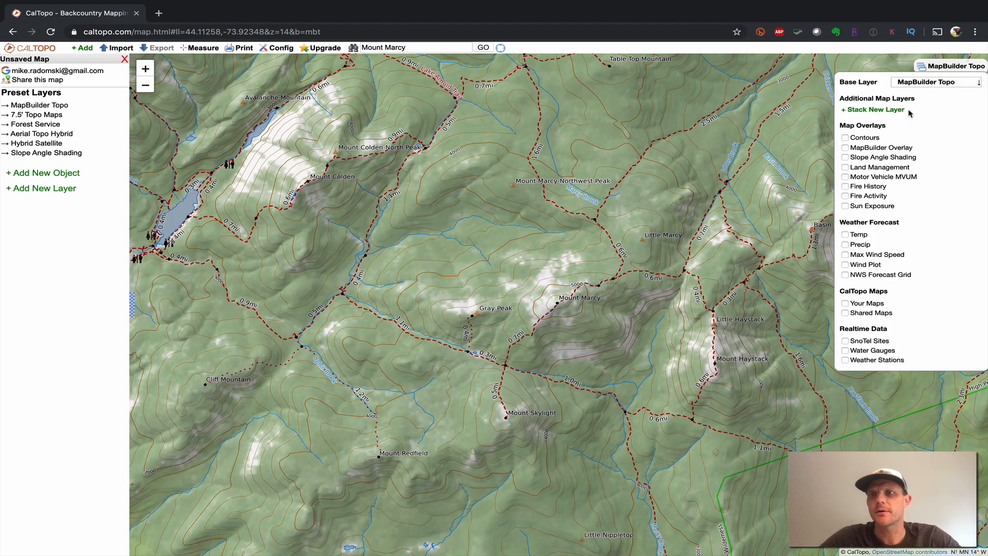
pyautogui.click(883, 110)
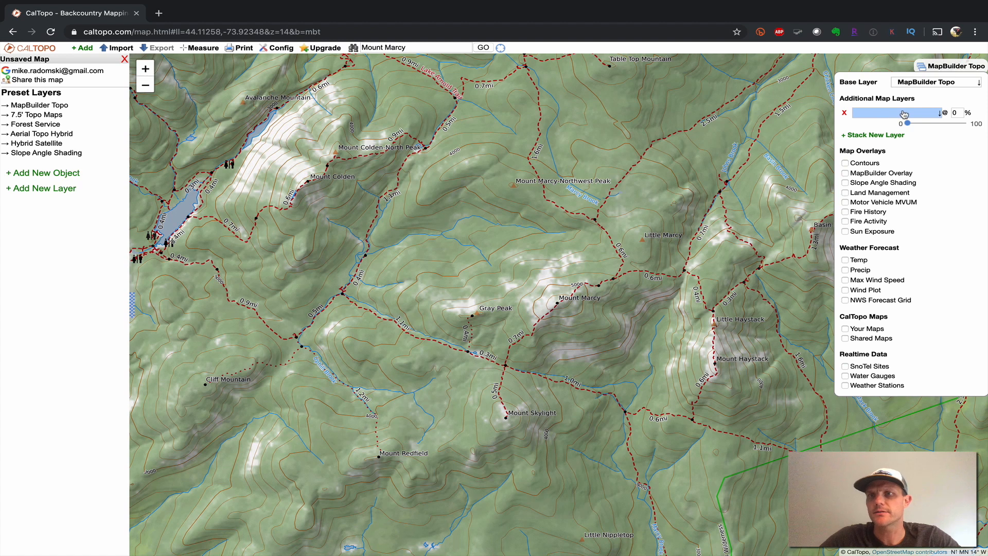
pyautogui.click(938, 112)
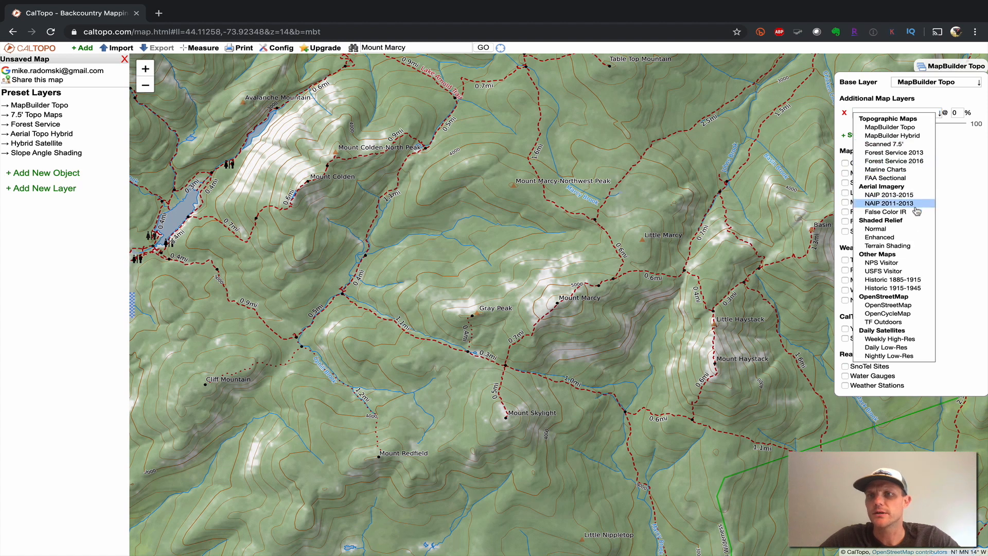
pyautogui.click(910, 229)
pyautogui.click(957, 112)
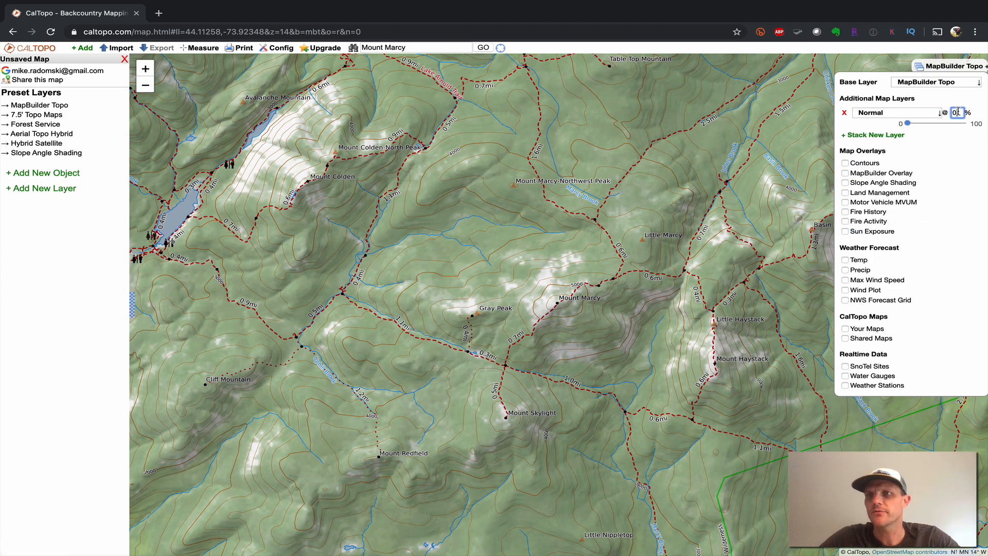
pyautogui.write('33')
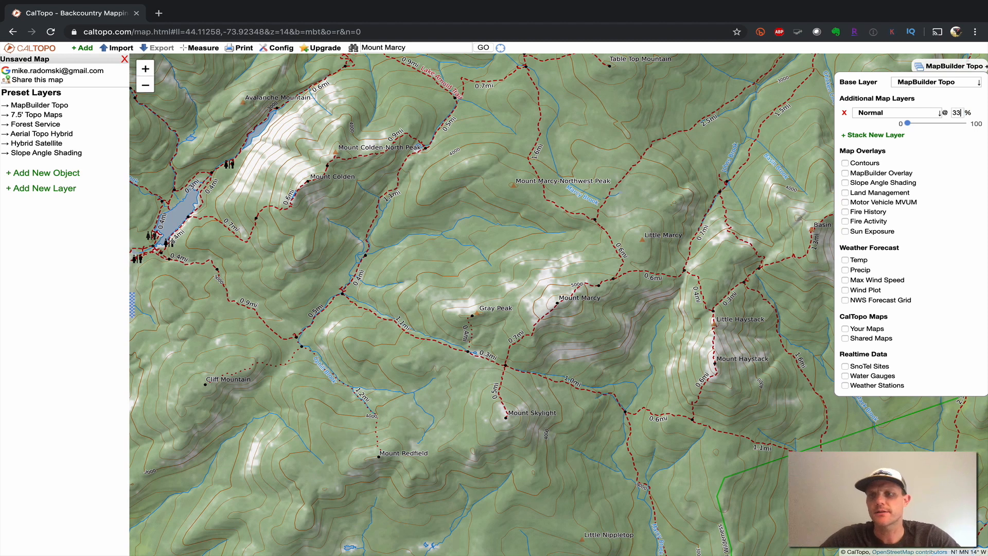
pyautogui.click(961, 113)
pyautogui.click(959, 171)
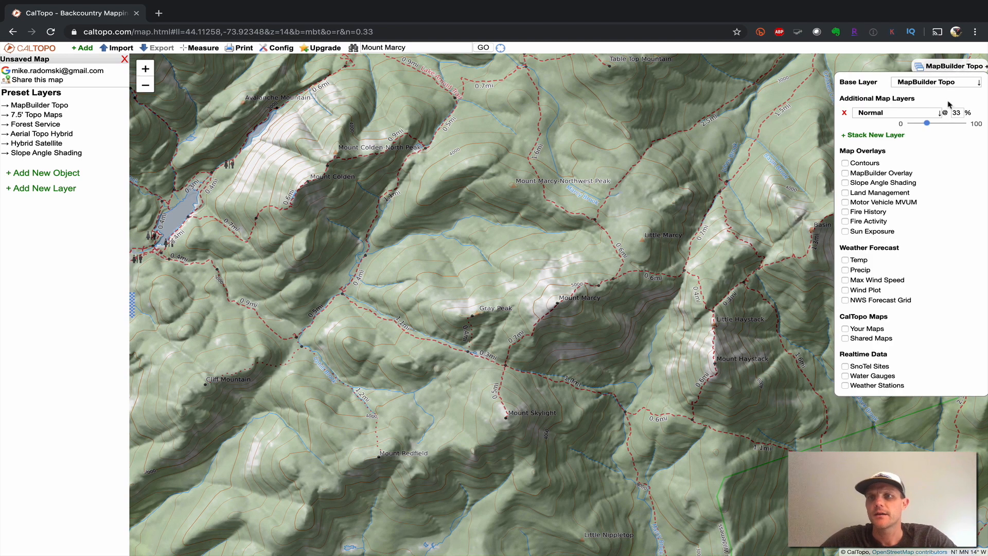
# - Preview the Slope Angle Shading overlay in Gradient mode and reset the map to the MapBuilder Topo preset
pyautogui.click(846, 183)
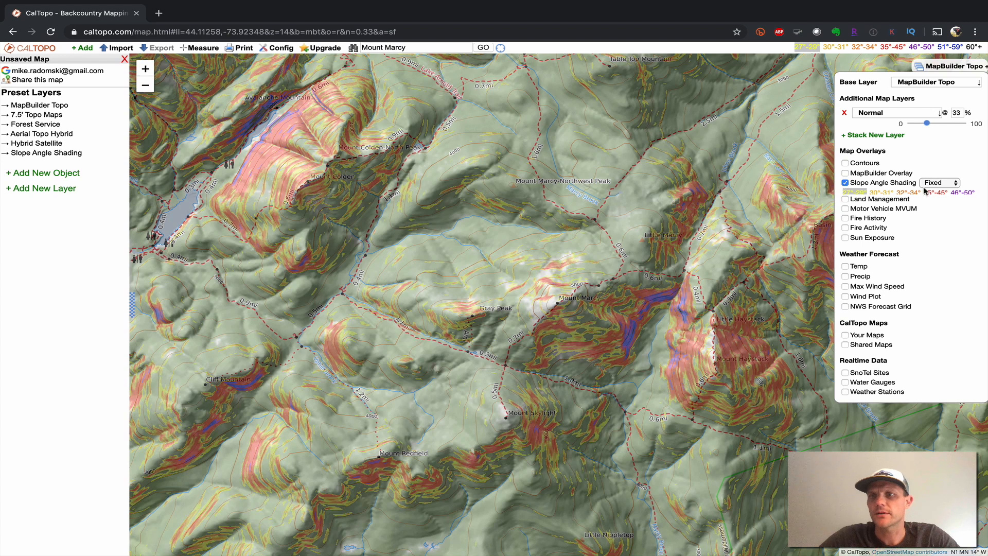
pyautogui.click(953, 185)
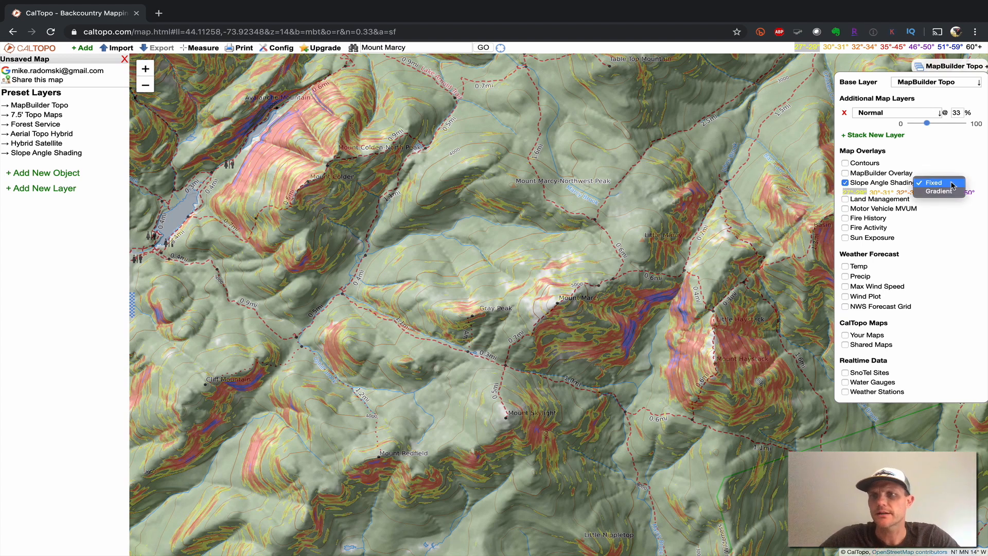
pyautogui.click(954, 193)
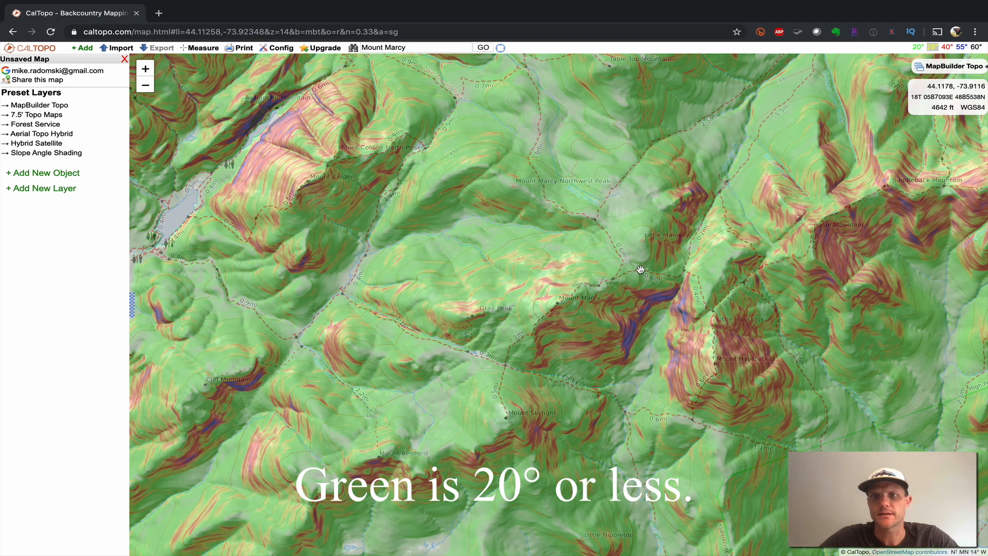
pyautogui.moveTo(947, 66)
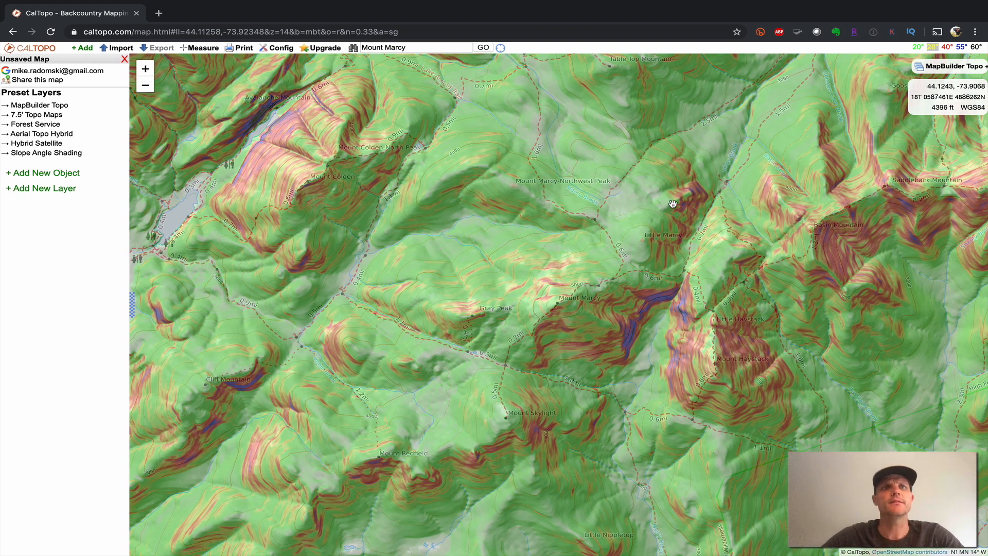
pyautogui.click(61, 106)
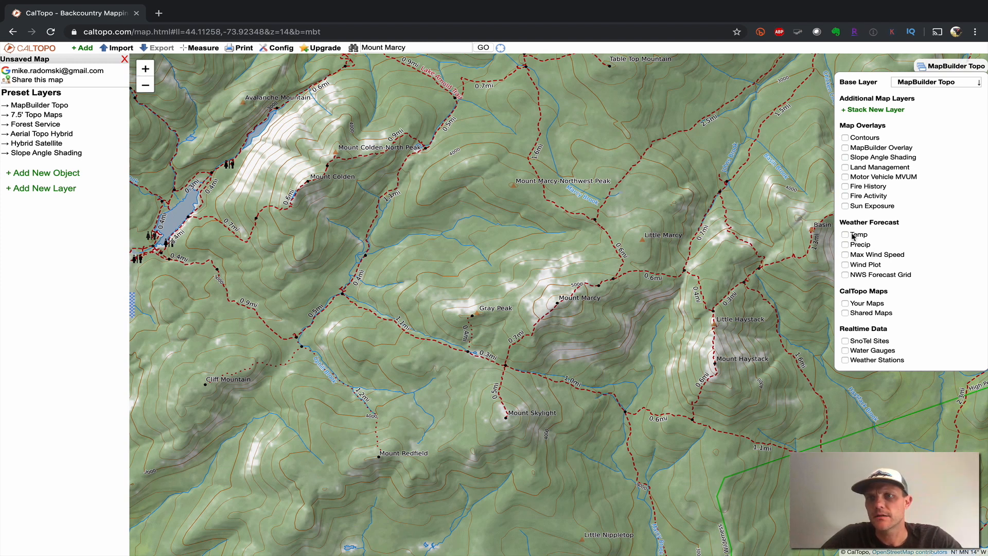
# - Preview the Sun Exposure overlay on the map and return to the MapBuilder Topo preset
pyautogui.click(846, 206)
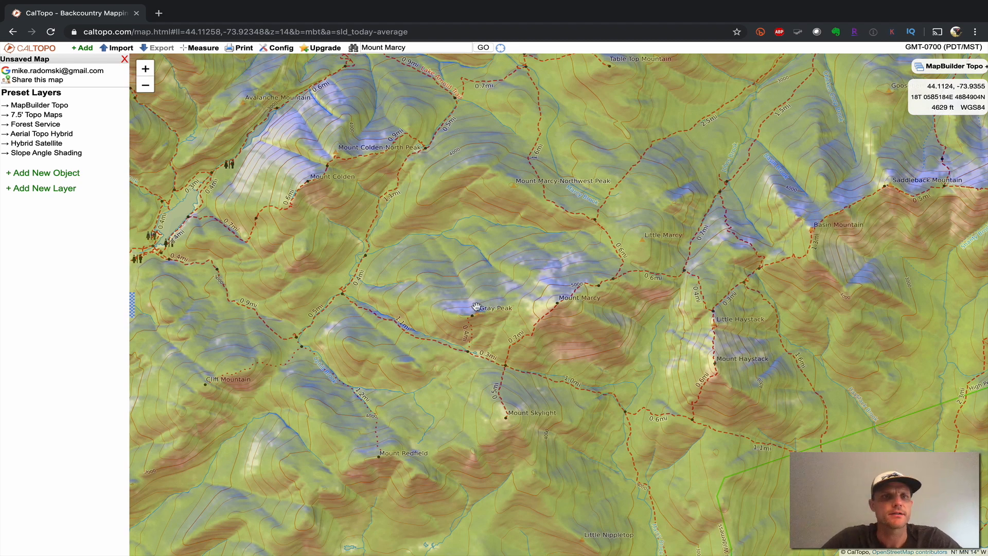
pyautogui.click(60, 105)
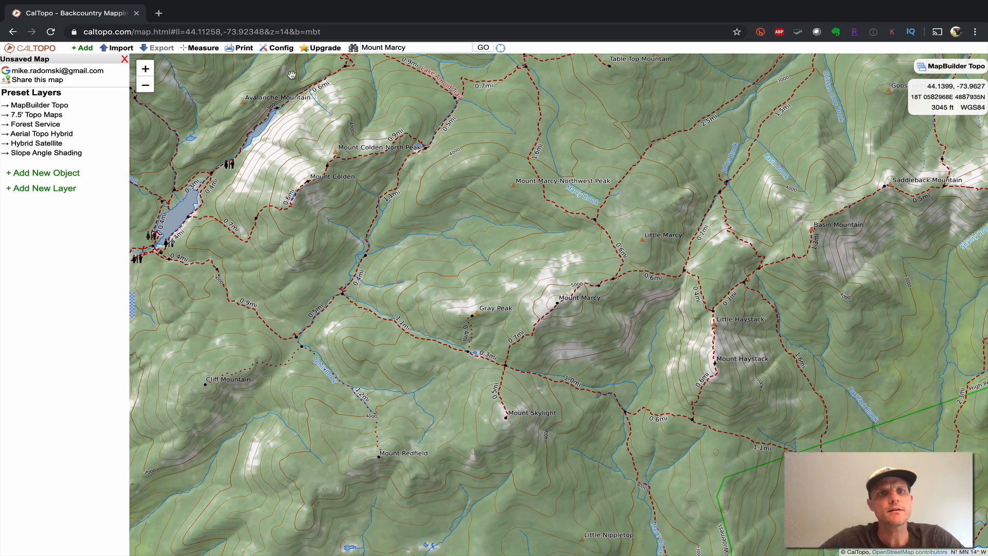
pyautogui.click(282, 49)
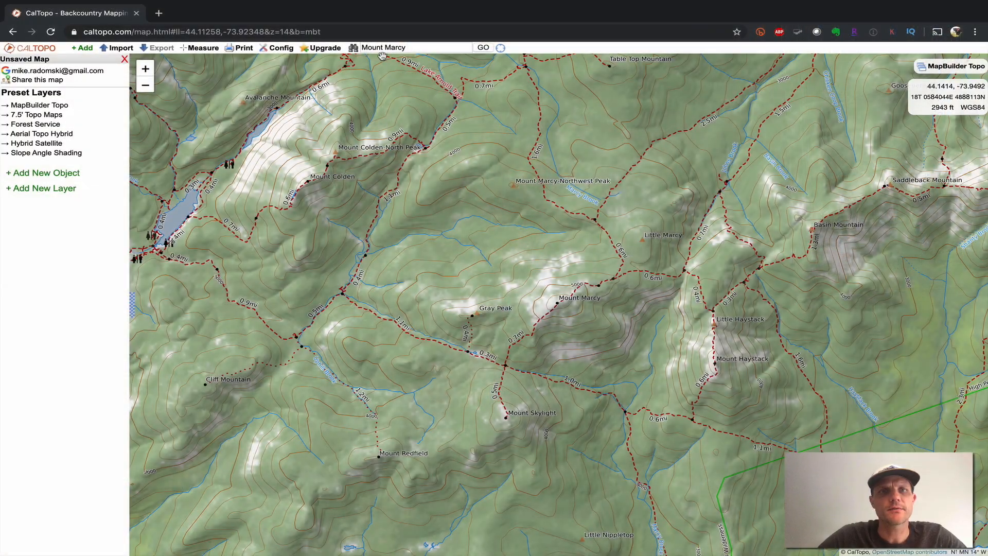
# - Search for Adirondack Loj and position the map to show the area between the Loj and Wright Peak
pyautogui.click(387, 47)
pyautogui.write('Adirondack Loj')
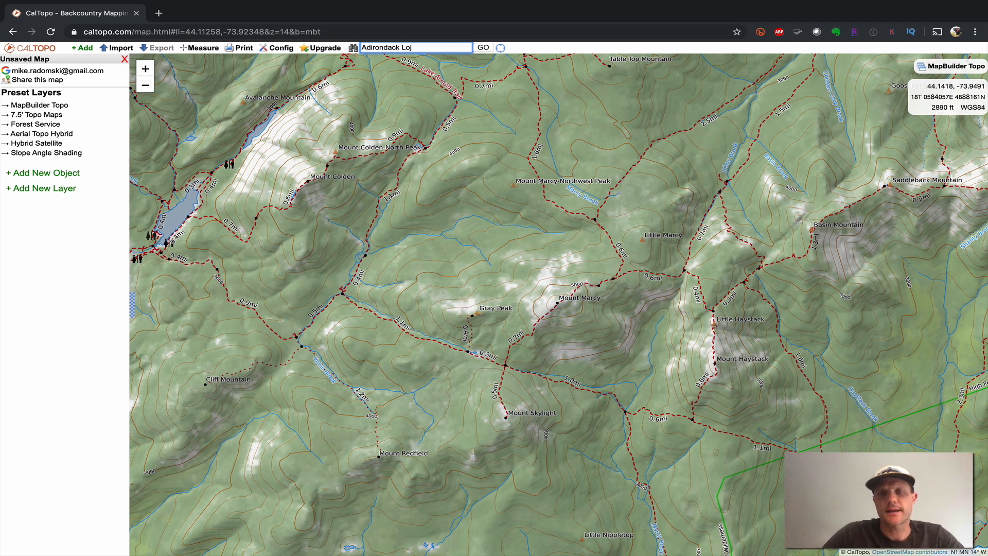
pyautogui.press('Return')
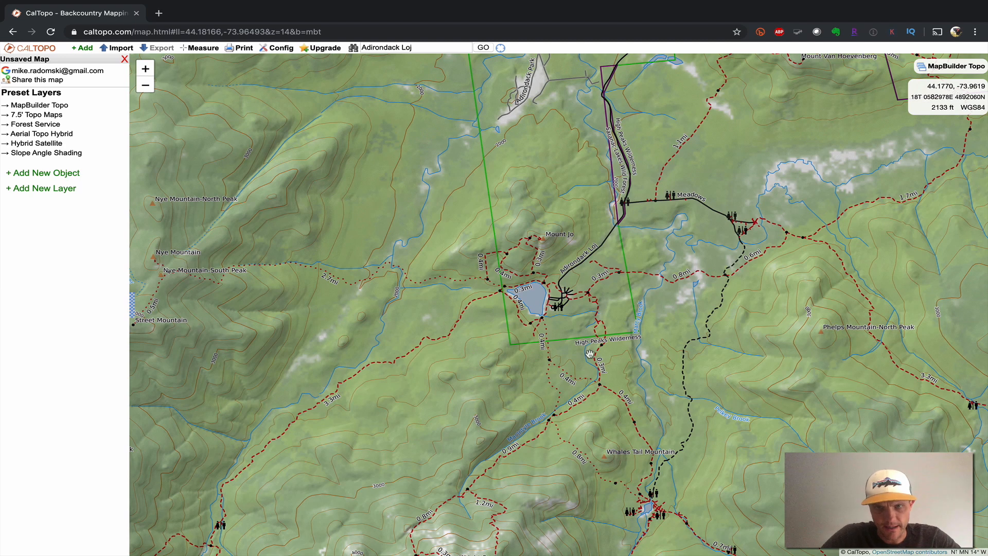
pyautogui.moveTo(585, 352); pyautogui.dragTo(546, 325)
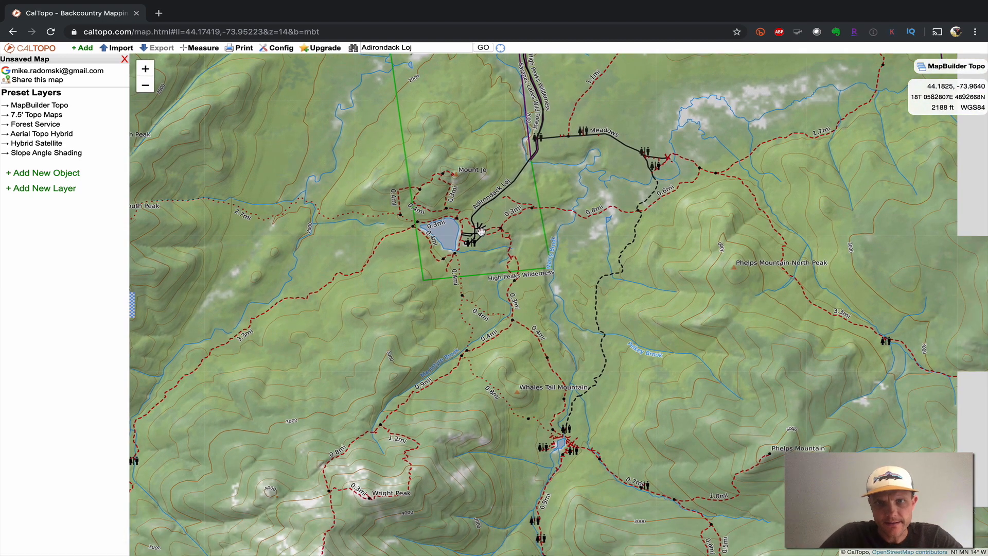
pyautogui.moveTo(437, 455); pyautogui.dragTo(493, 382)
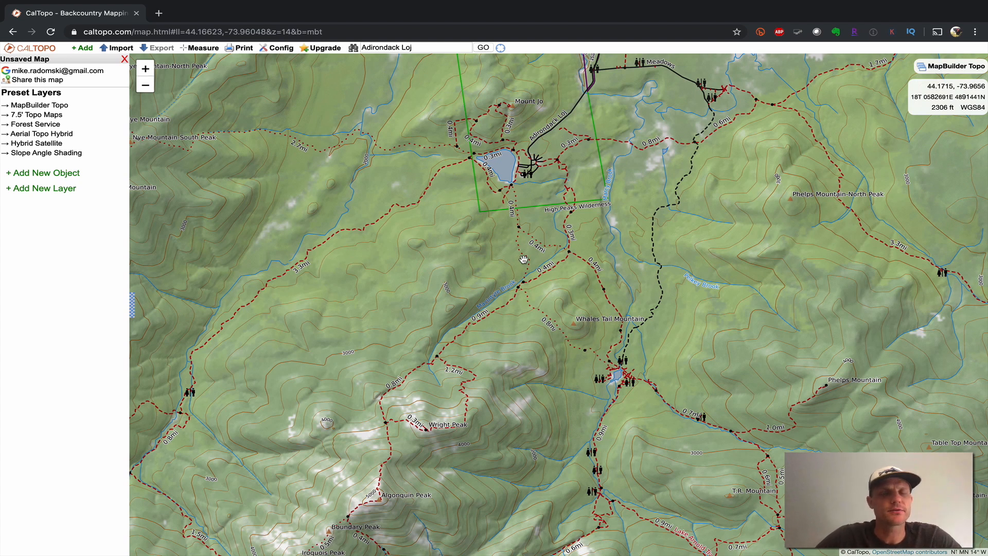
pyautogui.click(67, 175)
pyautogui.click(86, 49)
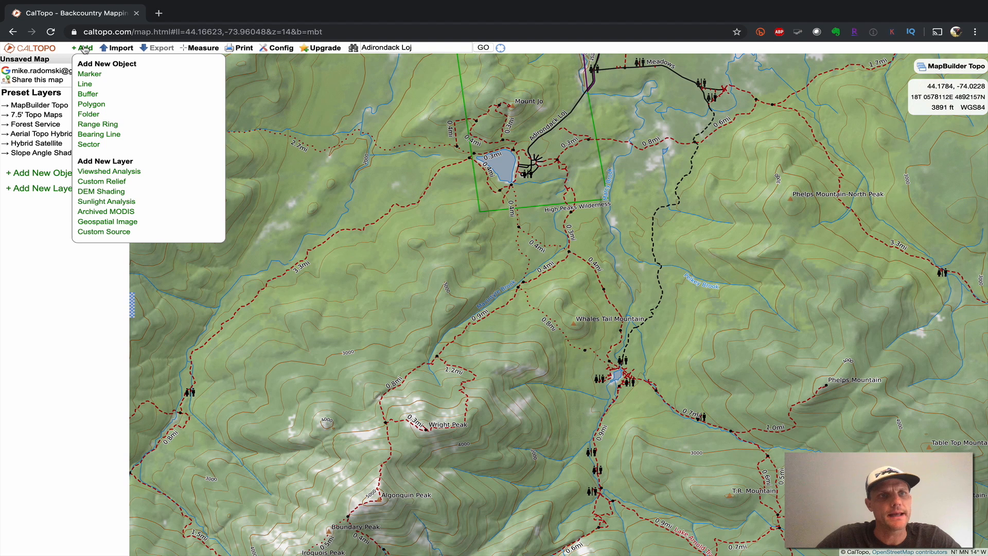
pyautogui.click(269, 291)
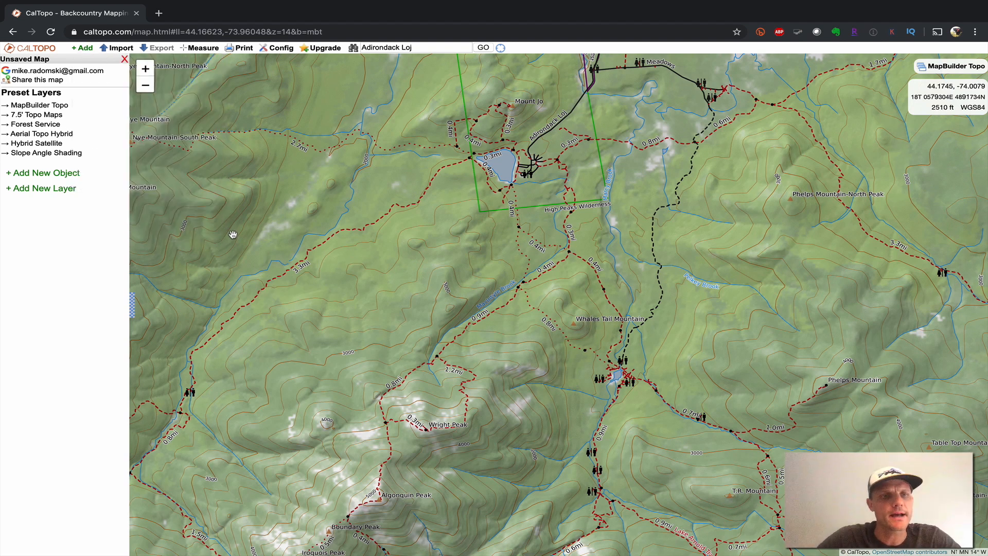
pyautogui.click(132, 306)
pyautogui.click(4, 308)
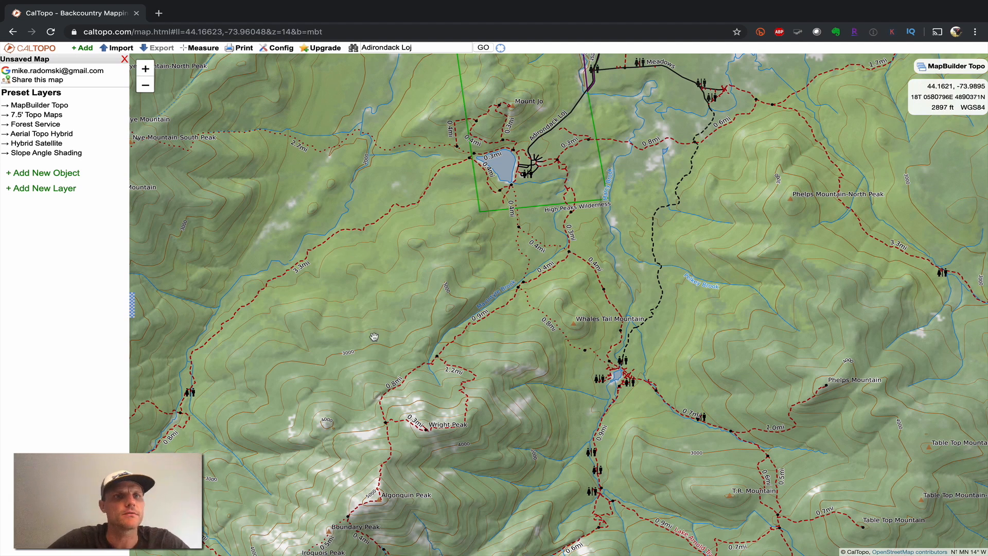
# - Add a new marker object to the map and label it Wright Peak
pyautogui.click(57, 173)
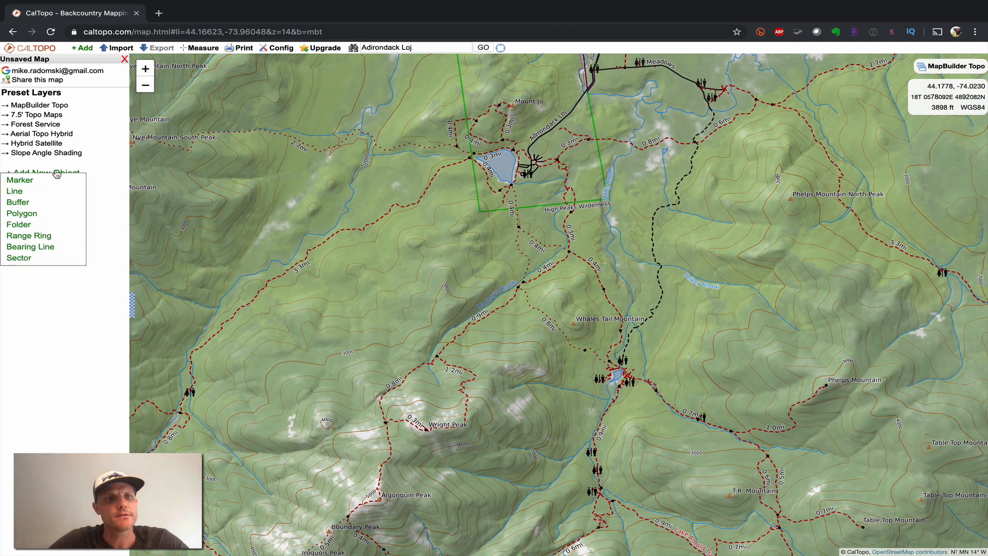
pyautogui.click(26, 182)
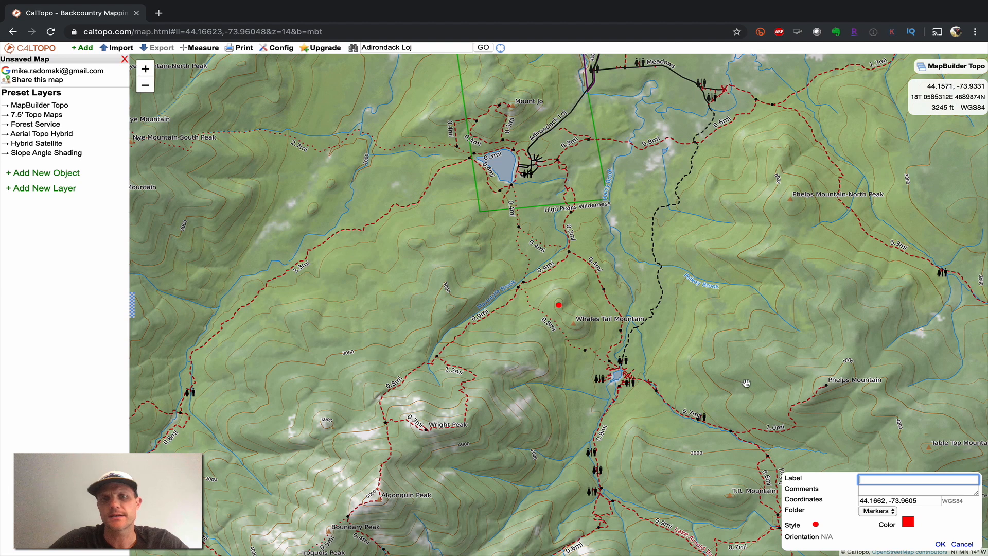
pyautogui.click(879, 479)
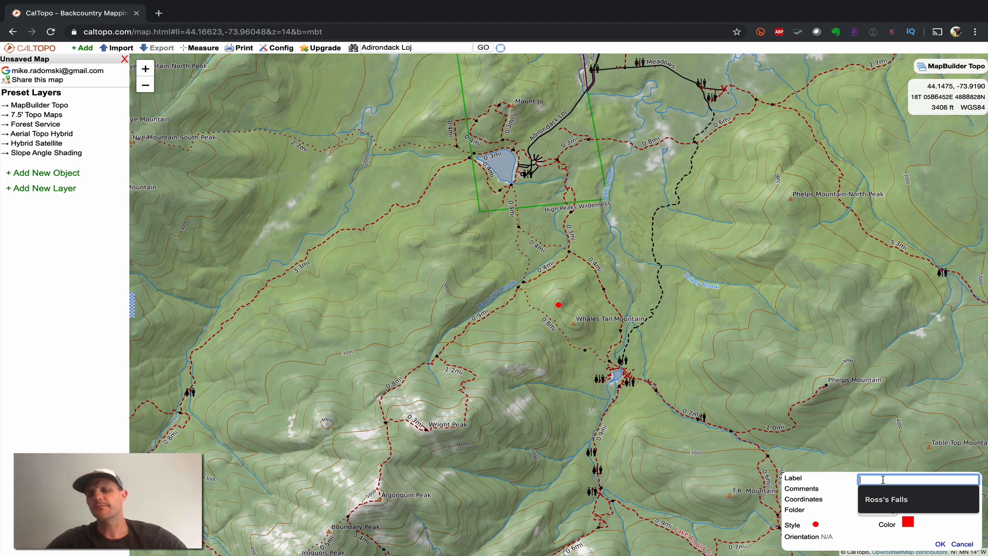
pyautogui.write('Wr')
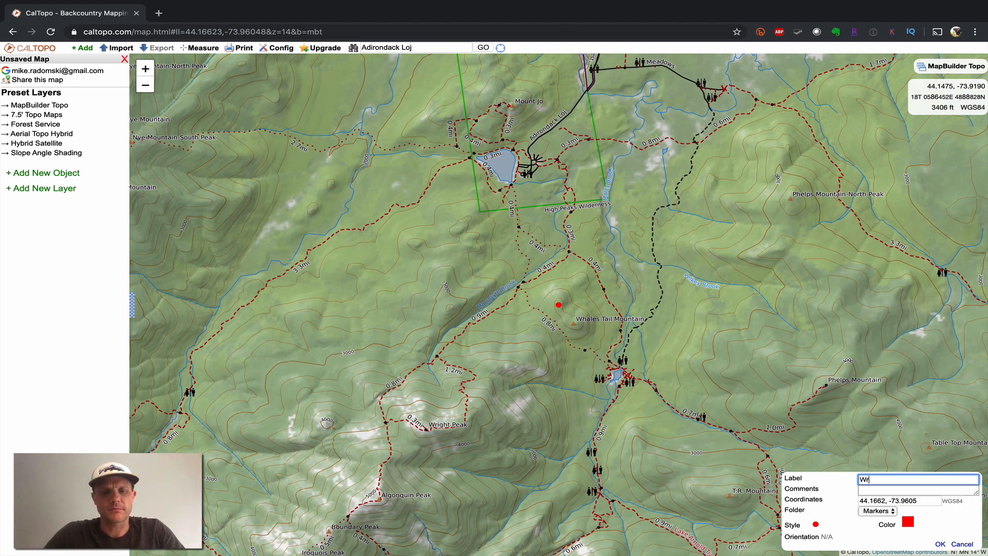
pyautogui.write('ight Peak')
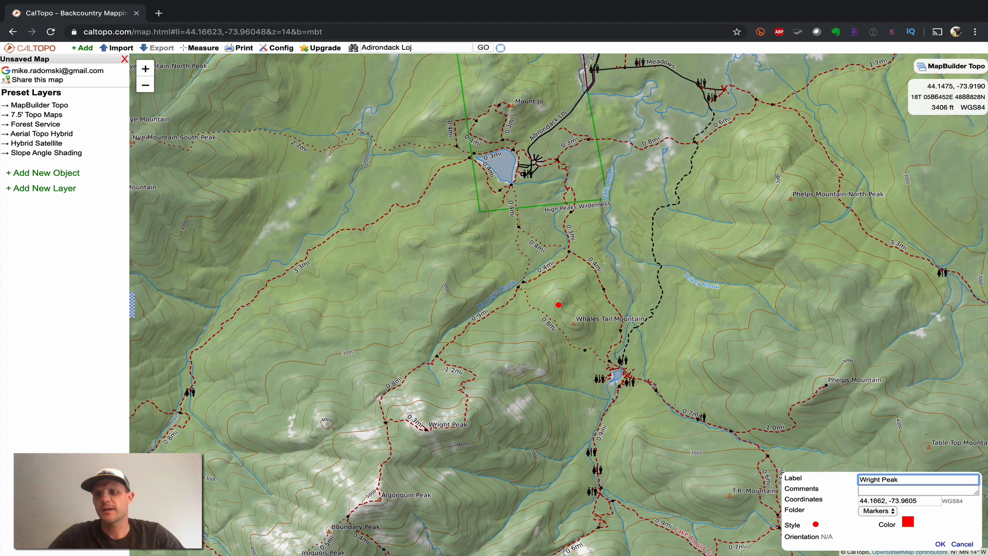
# - Enter Summit as the marker's comment and move the marker onto the summit of Wright Peak
pyautogui.click(897, 491)
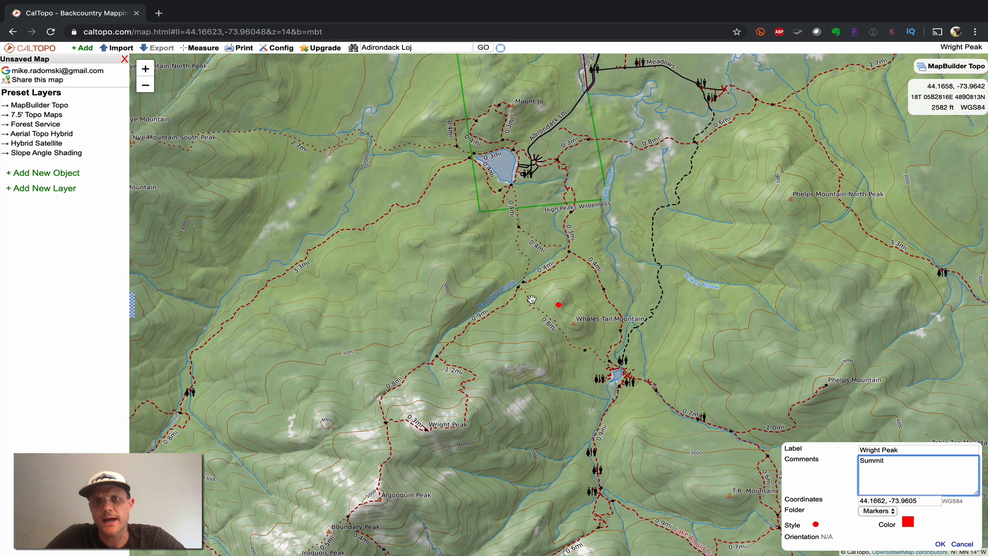
pyautogui.click(560, 308)
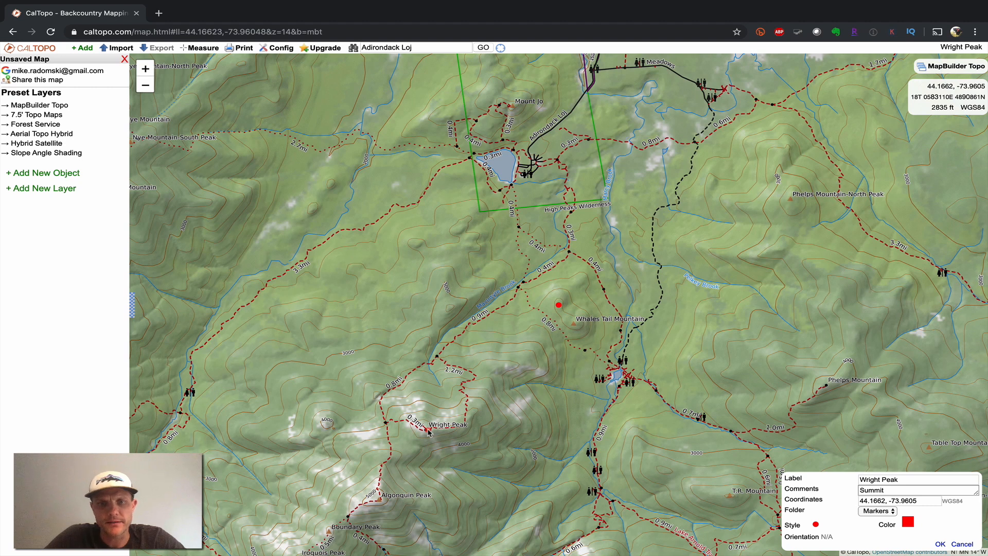
pyautogui.moveTo(573, 336)
pyautogui.mouseDown()
pyautogui.moveTo(596, 301)
pyautogui.moveTo(494, 355)
pyautogui.moveTo(451, 402)
pyautogui.mouseUp()
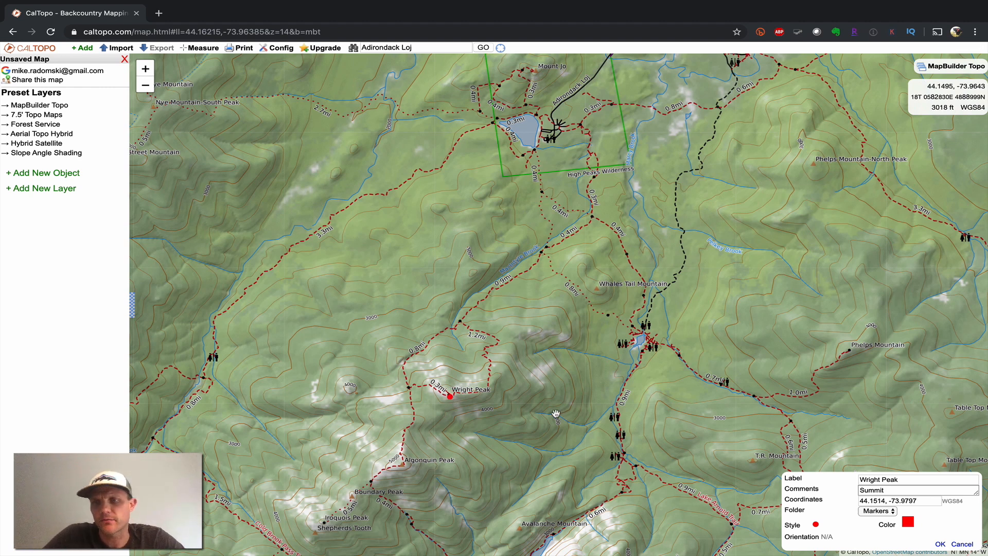
# - Give the Wright Peak marker the mountain icon from the Recreation set in orange and confirm the marker
pyautogui.click(816, 525)
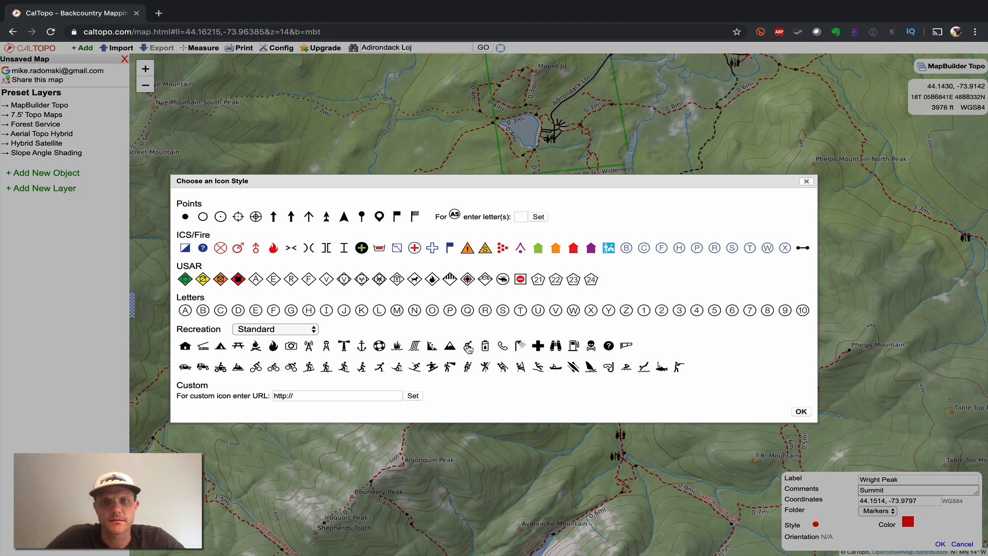
pyautogui.click(451, 346)
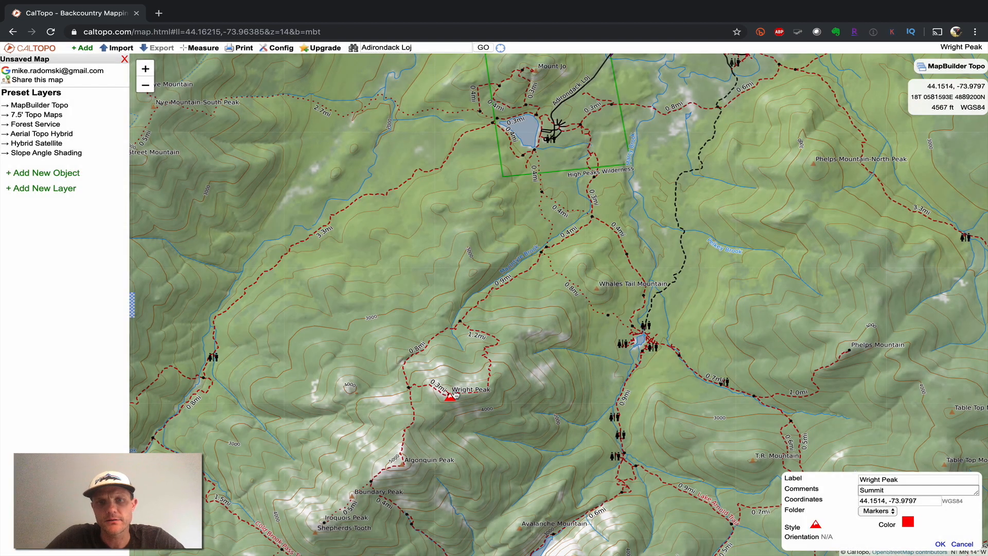
pyautogui.click(908, 523)
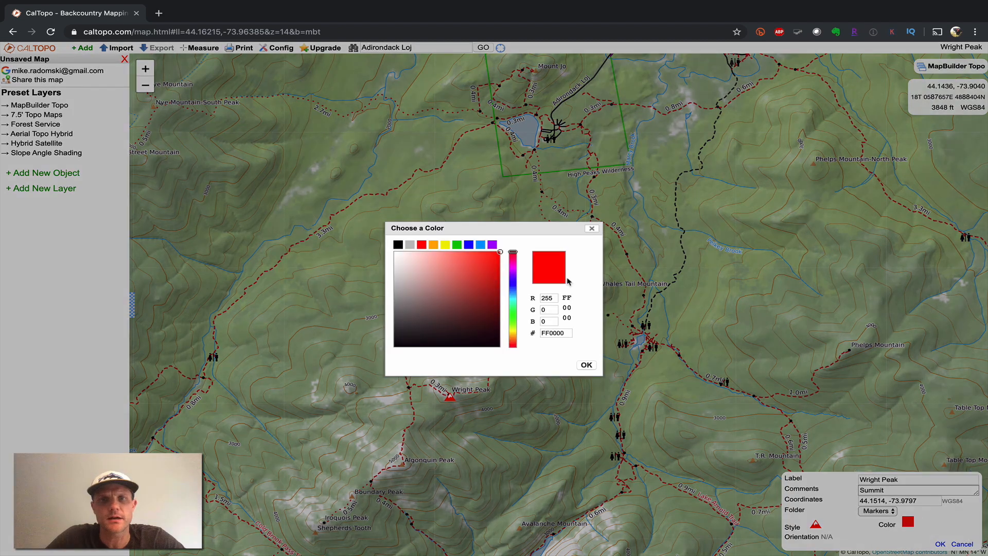
pyautogui.click(434, 244)
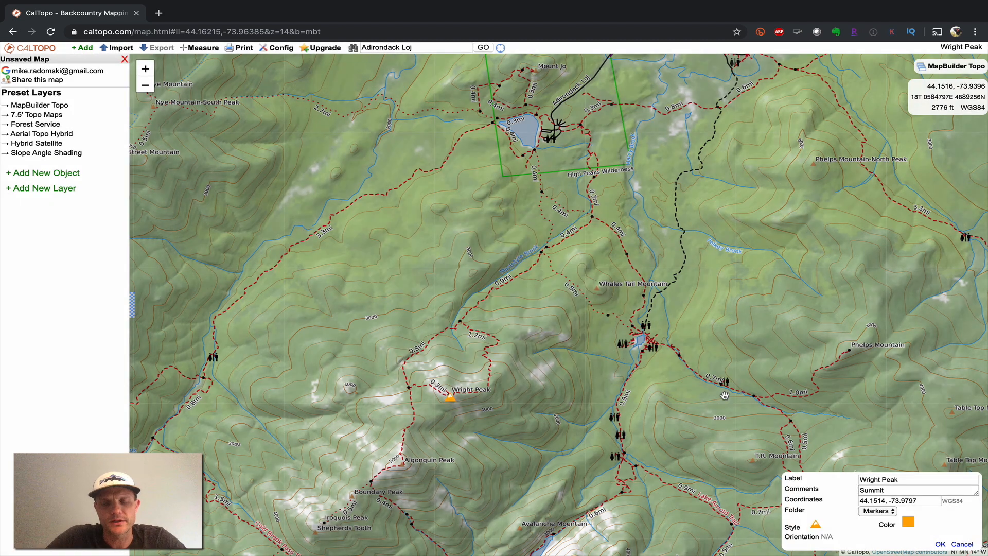
pyautogui.click(940, 545)
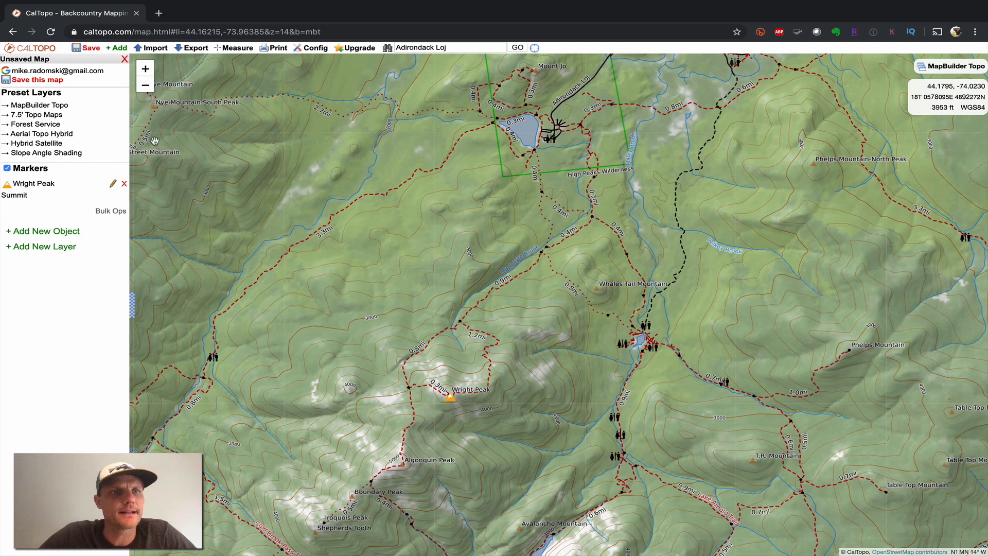
pyautogui.moveTo(119, 52)
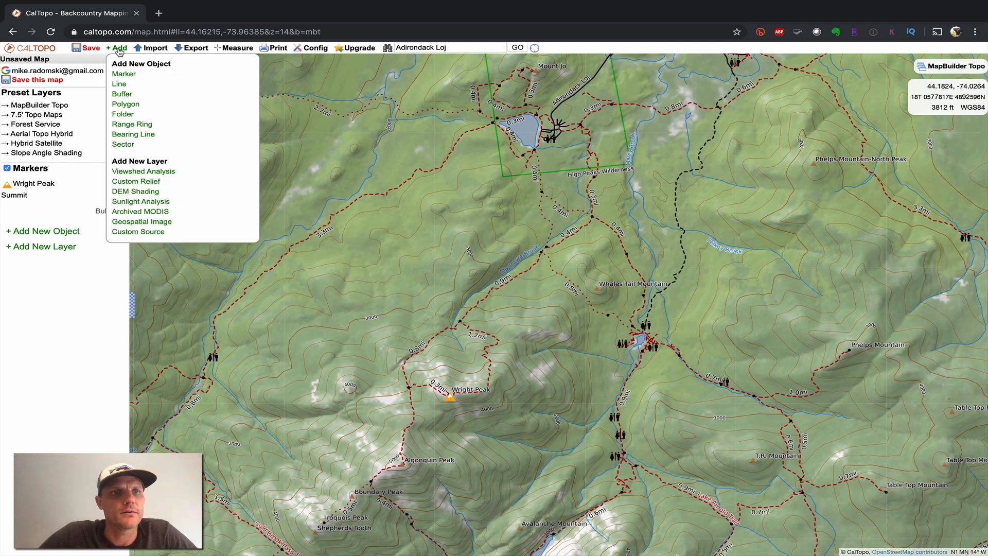
# - Add a new line object labelled Route to Wright Peak with the comment "Trailhead is ADK LOJ"
pyautogui.click(47, 221)
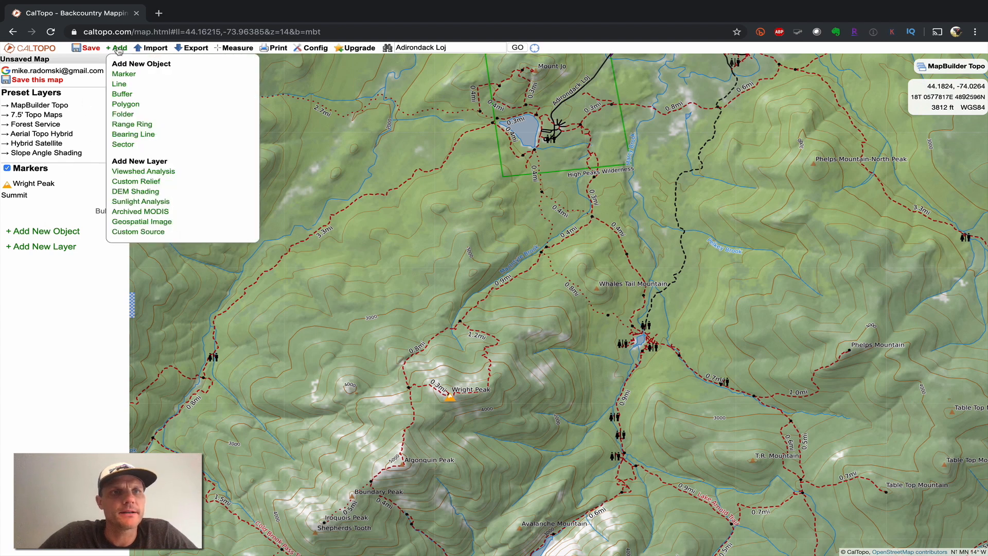
pyautogui.click(121, 86)
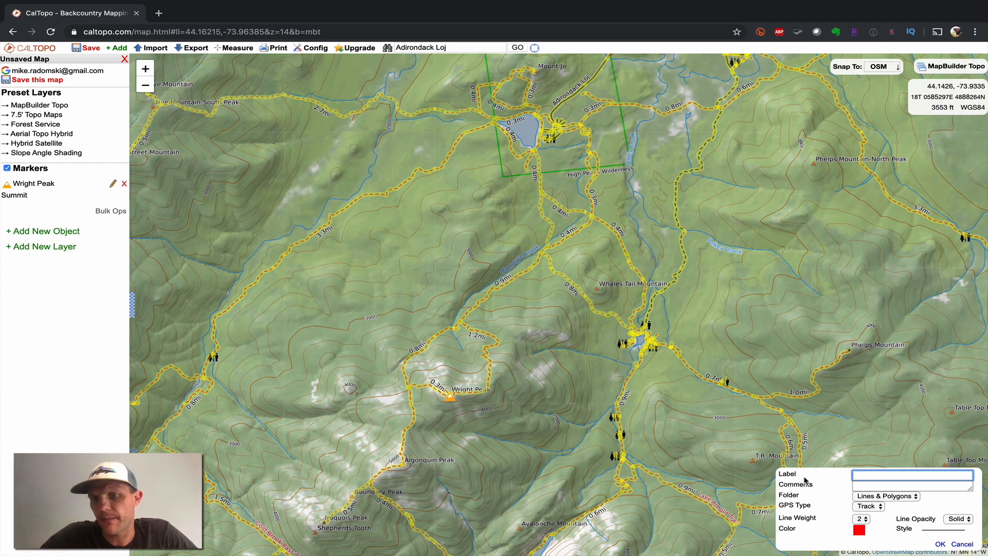
pyautogui.click(868, 476)
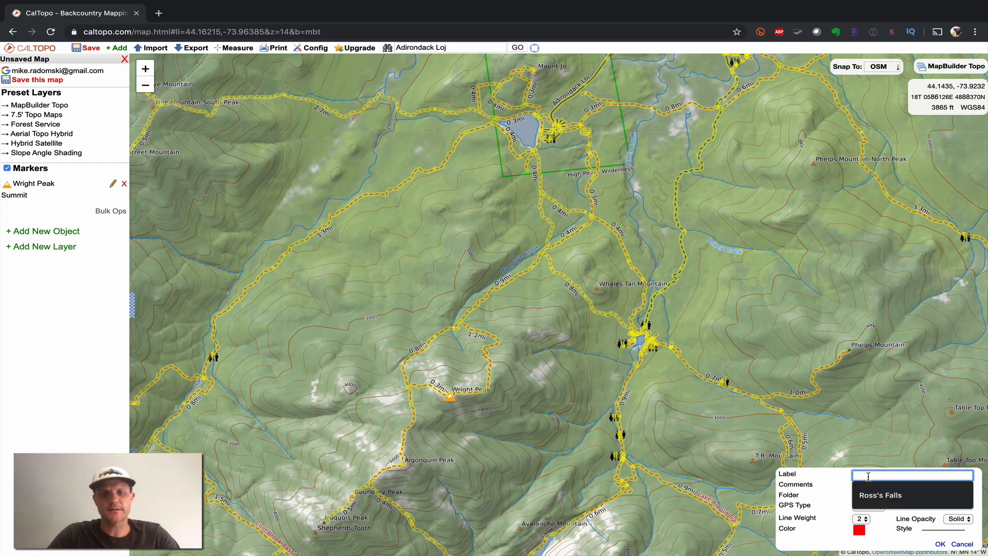
pyautogui.write('Route to Wright Peak')
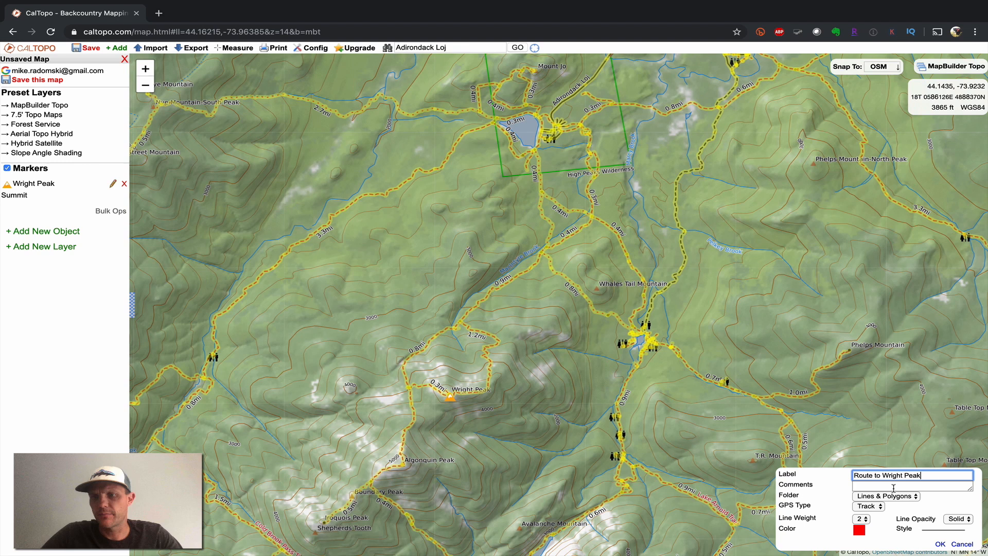
pyautogui.click(893, 487)
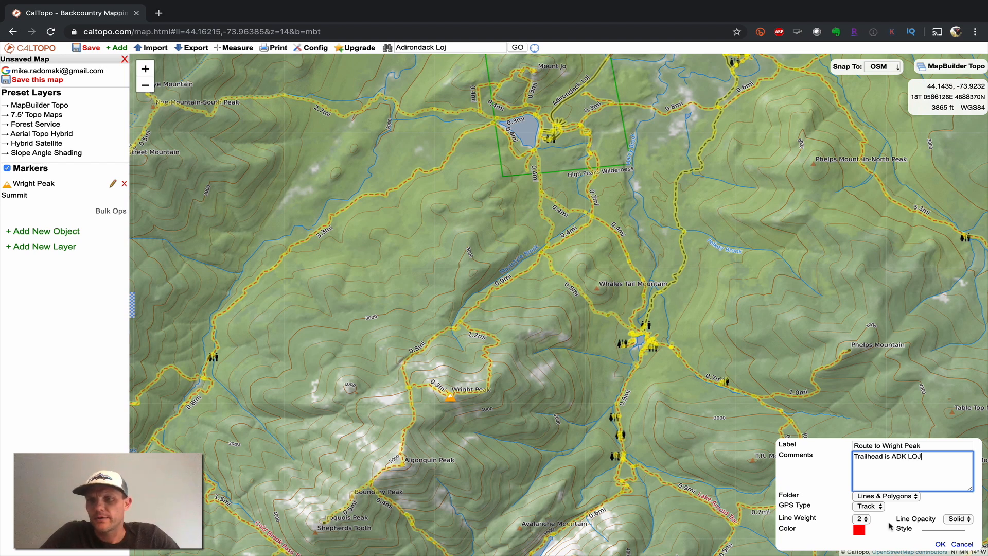
# - Give the Route to Wright Peak line a weight of 4, a purple color and the plain solid basic line style
pyautogui.click(864, 520)
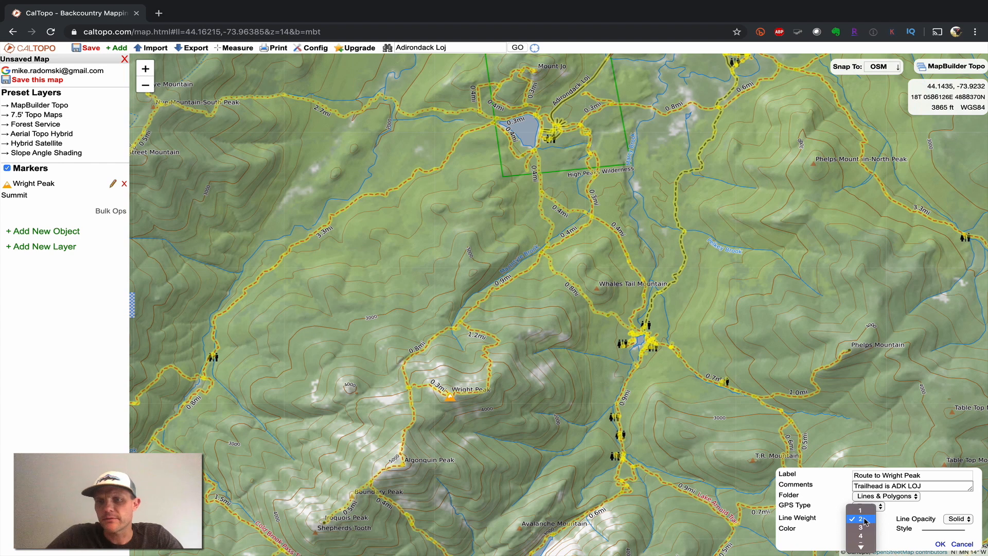
pyautogui.click(861, 536)
pyautogui.click(859, 531)
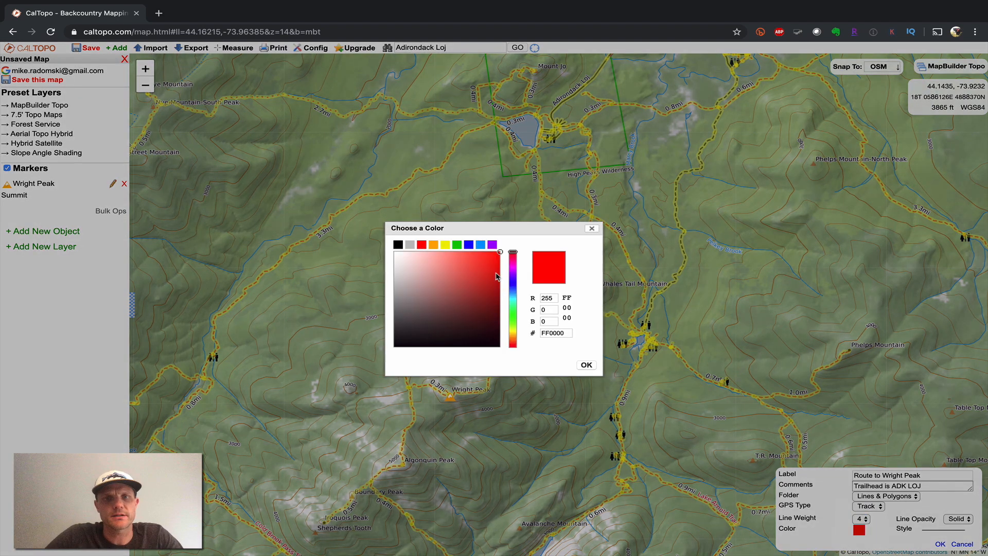
pyautogui.click(493, 245)
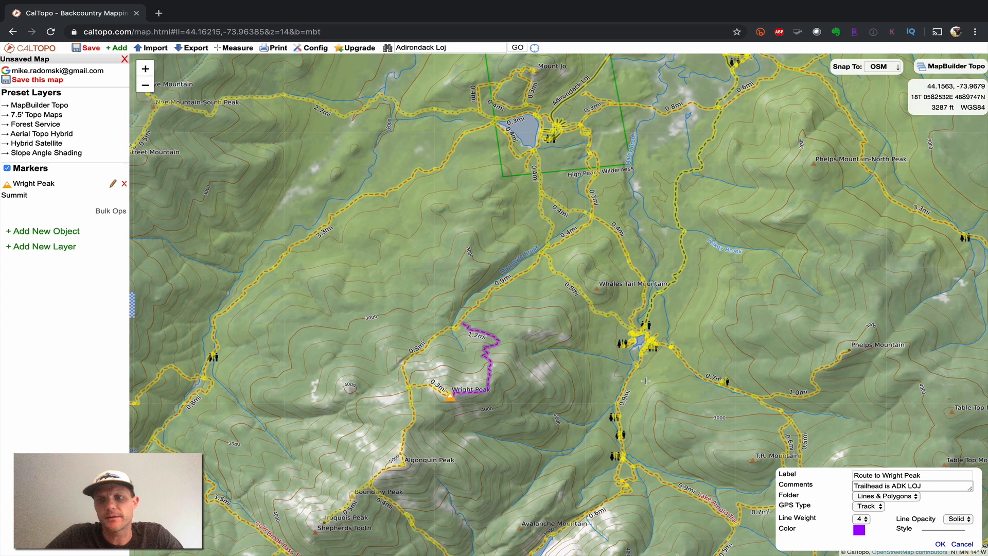
pyautogui.click(932, 531)
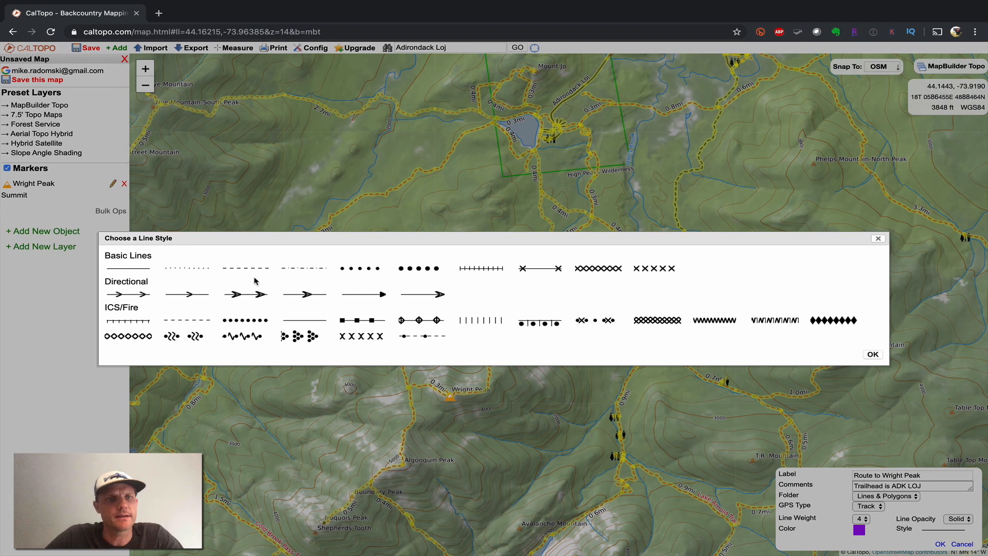
pyautogui.click(140, 267)
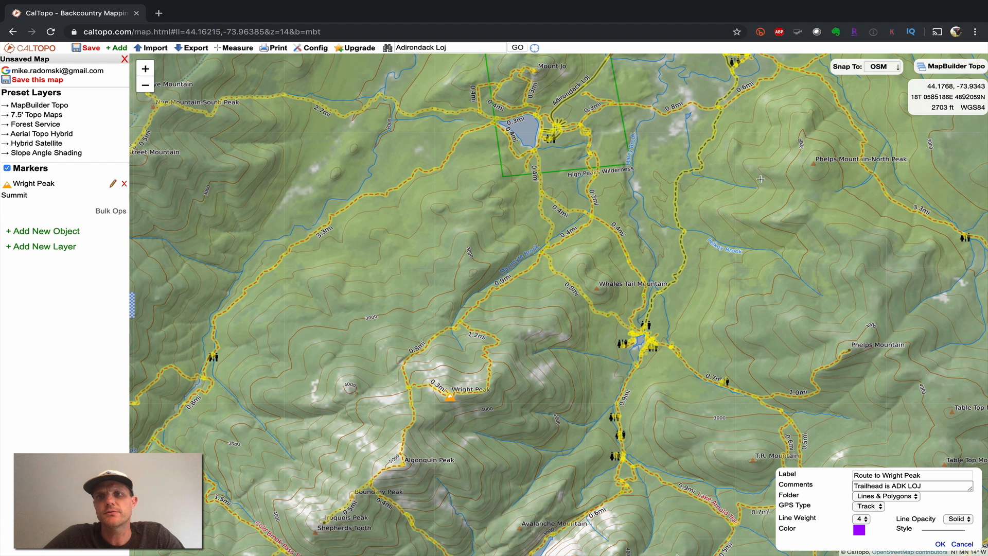
# - Set the line's snapping to None so that it can be drawn freely off the trails
pyautogui.moveTo(431, 236); pyautogui.dragTo(398, 282)
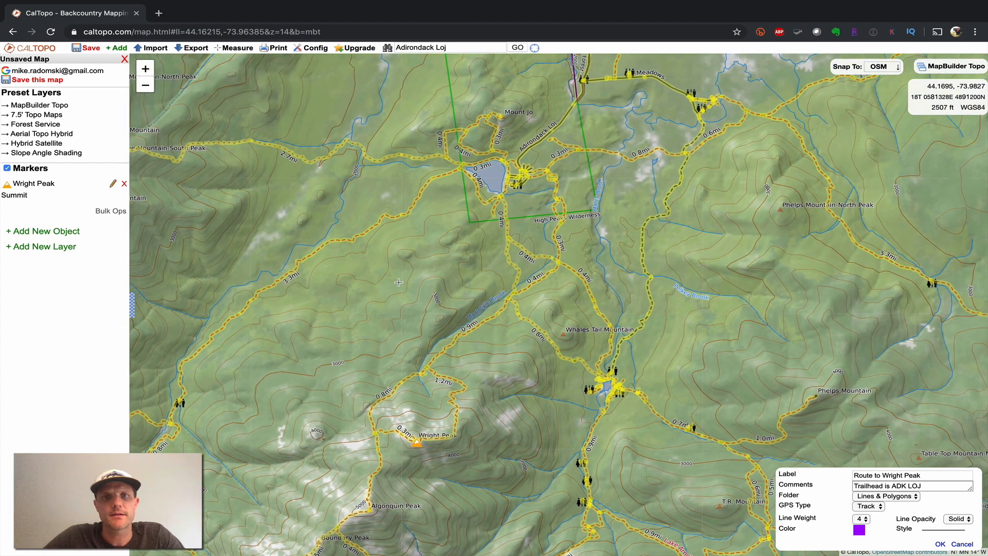
pyautogui.click(892, 67)
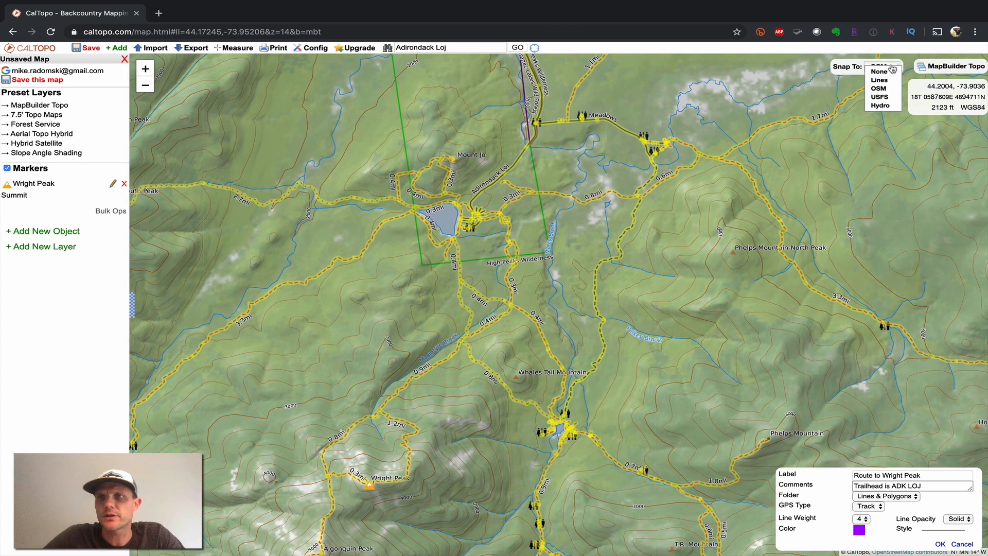
pyautogui.click(881, 71)
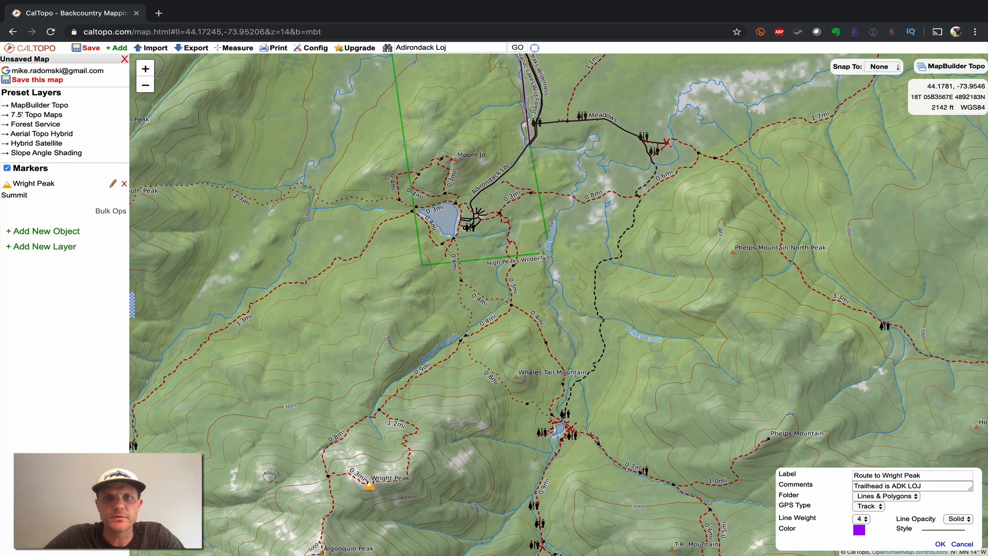
# - Sketch an unsnapped trial line about 1.3 mi long from the south end of Heart Lake toward the southwest and discard it
pyautogui.moveTo(540, 253); pyautogui.dragTo(518, 230)
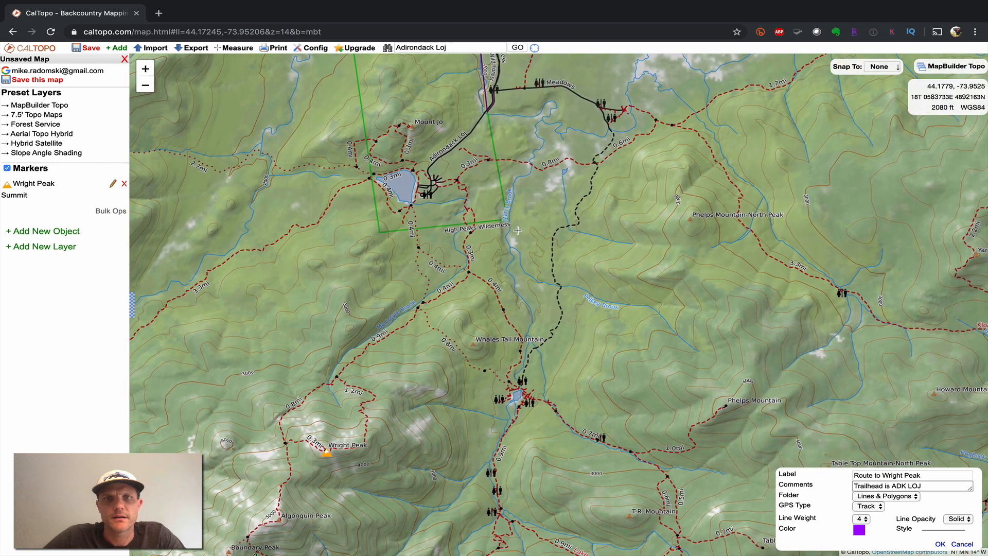
pyautogui.click(145, 69)
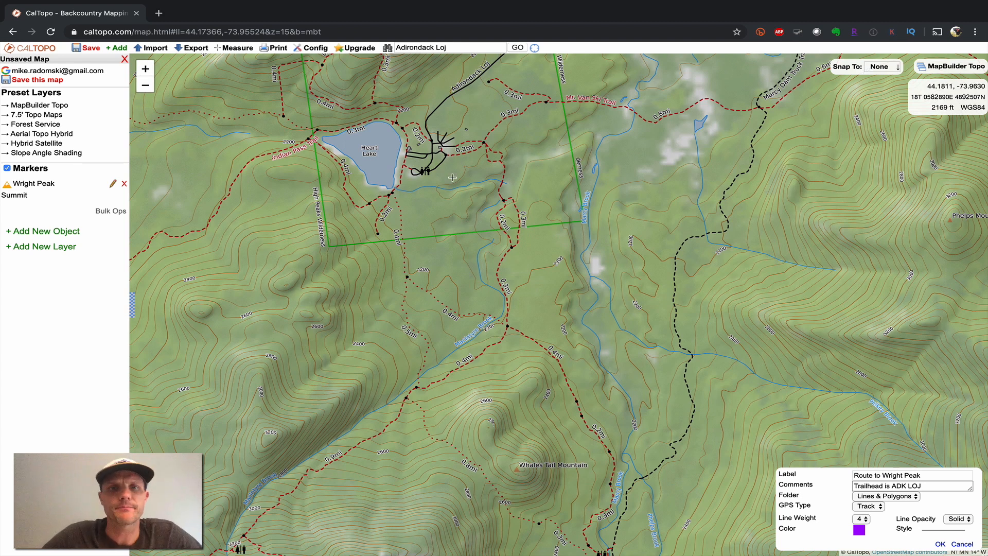
pyautogui.click(388, 196)
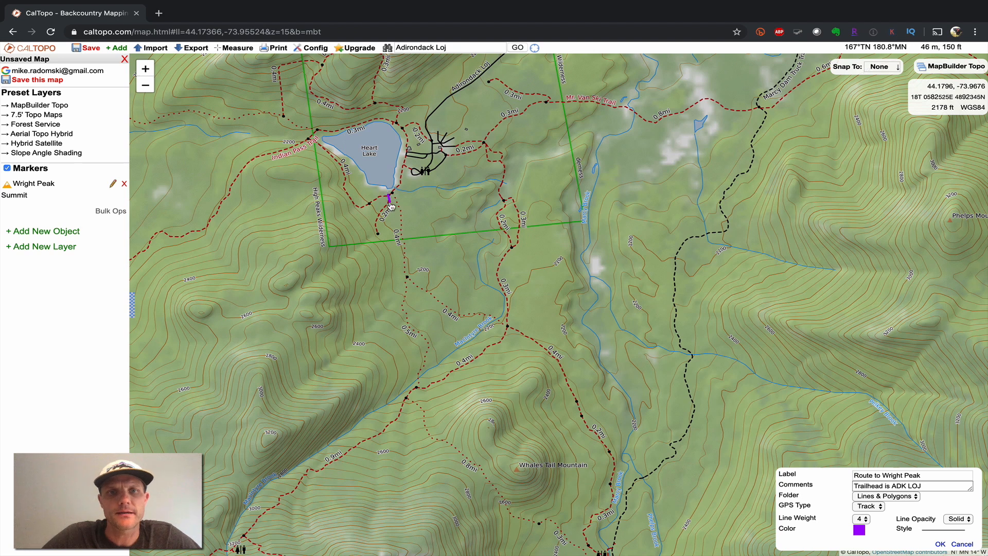
pyautogui.click(388, 204)
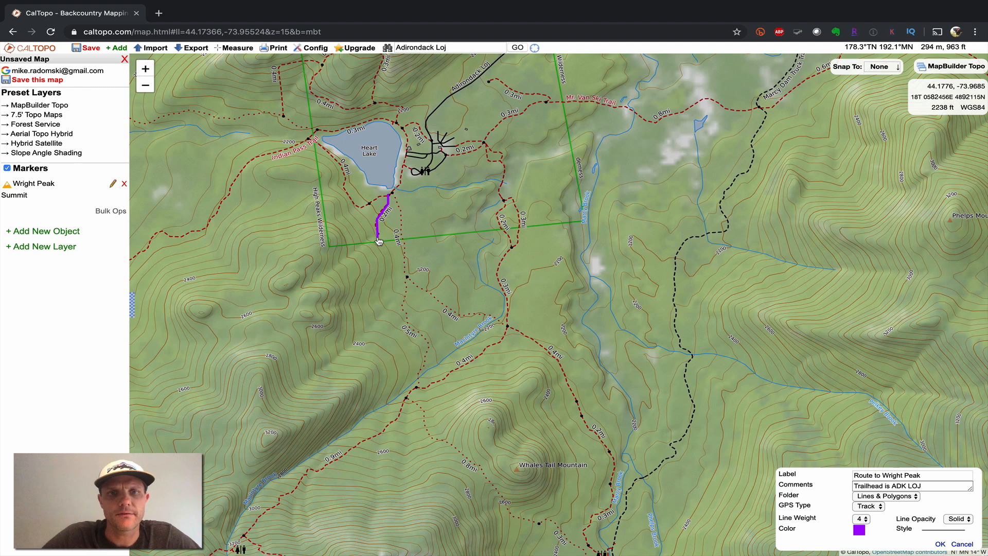
pyautogui.moveTo(379, 240)
pyautogui.mouseDown()
pyautogui.moveTo(397, 274)
pyautogui.moveTo(393, 294)
pyautogui.moveTo(280, 404)
pyautogui.moveTo(270, 442)
pyautogui.mouseUp()
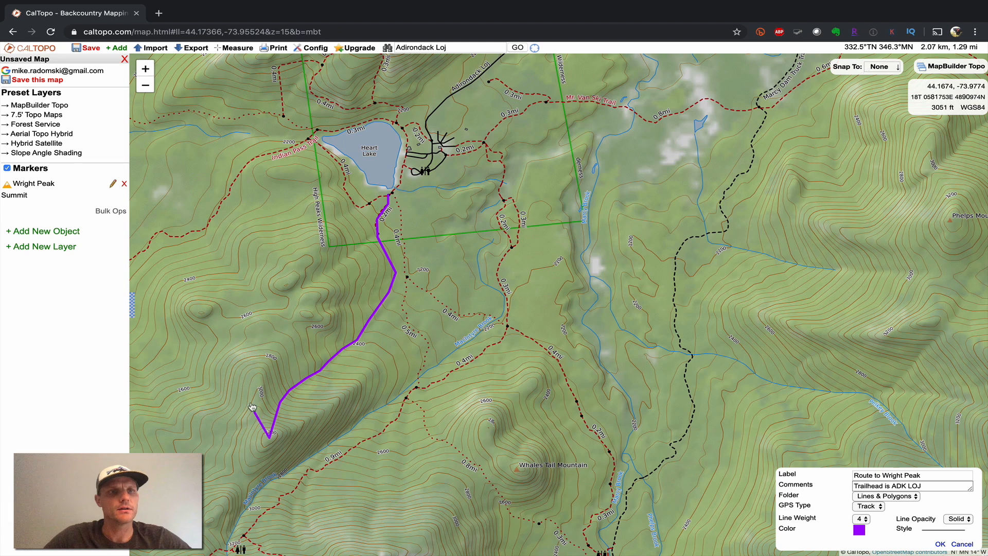
pyautogui.click(964, 545)
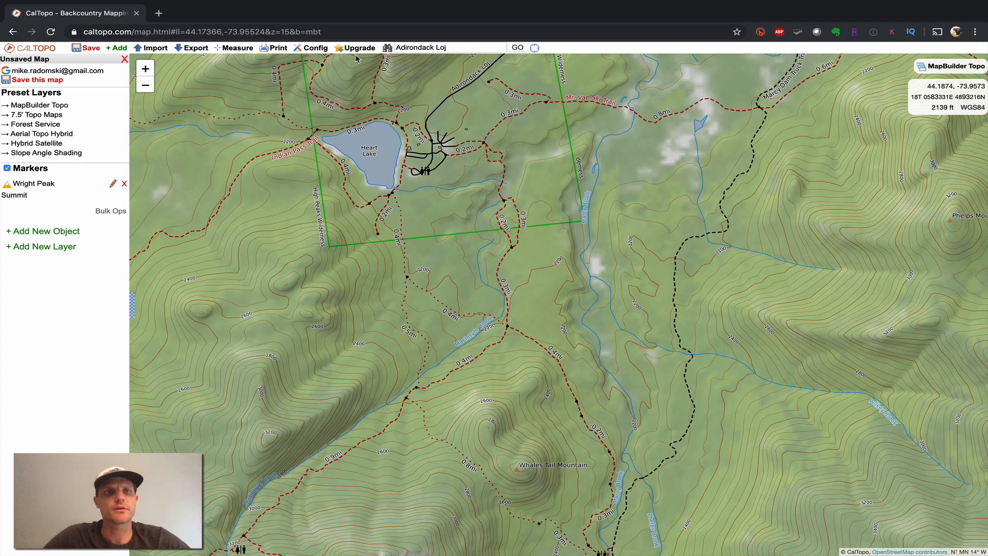
# - Add a new line object that snaps to OSM trails and label it Route to Wright
pyautogui.scroll(-1, 555, 303)
pyautogui.moveTo(524, 350); pyautogui.dragTo(529, 260)
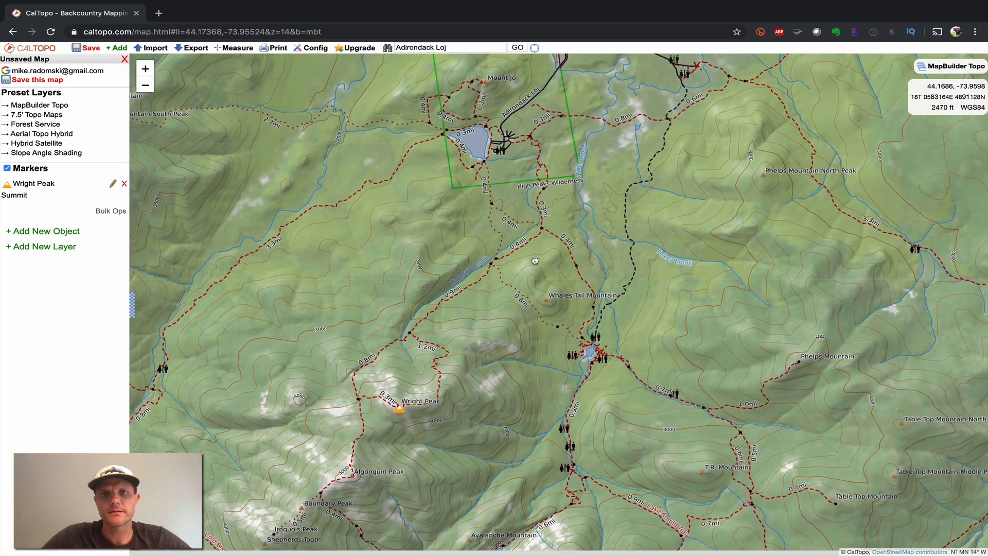
pyautogui.click(119, 49)
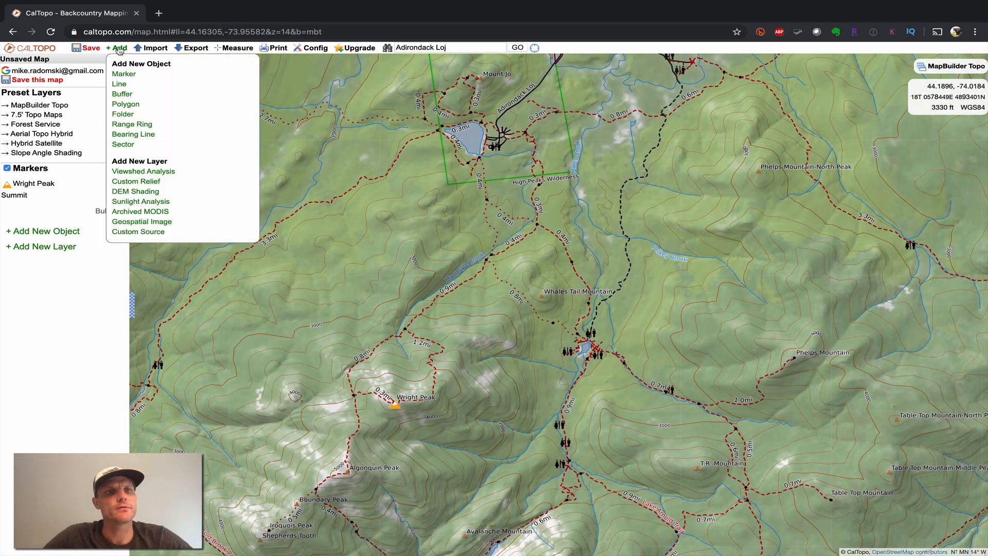
pyautogui.click(119, 84)
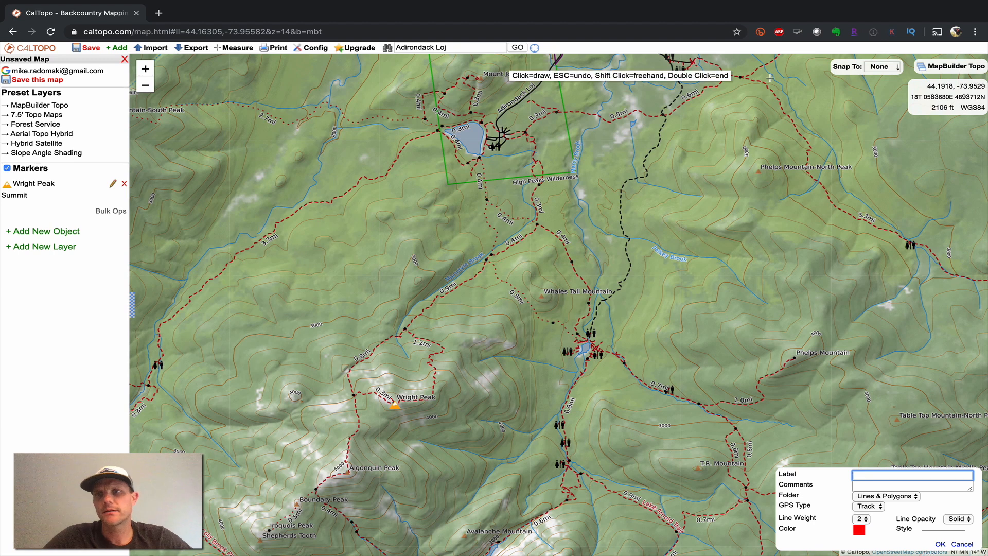
pyautogui.click(889, 68)
pyautogui.click(884, 85)
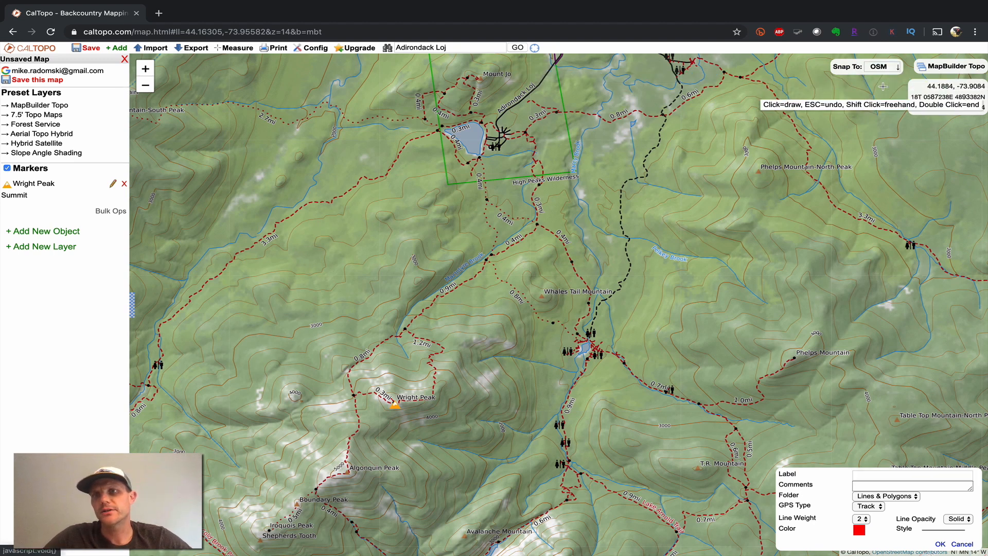
pyautogui.click(881, 476)
pyautogui.write('Route to Wright')
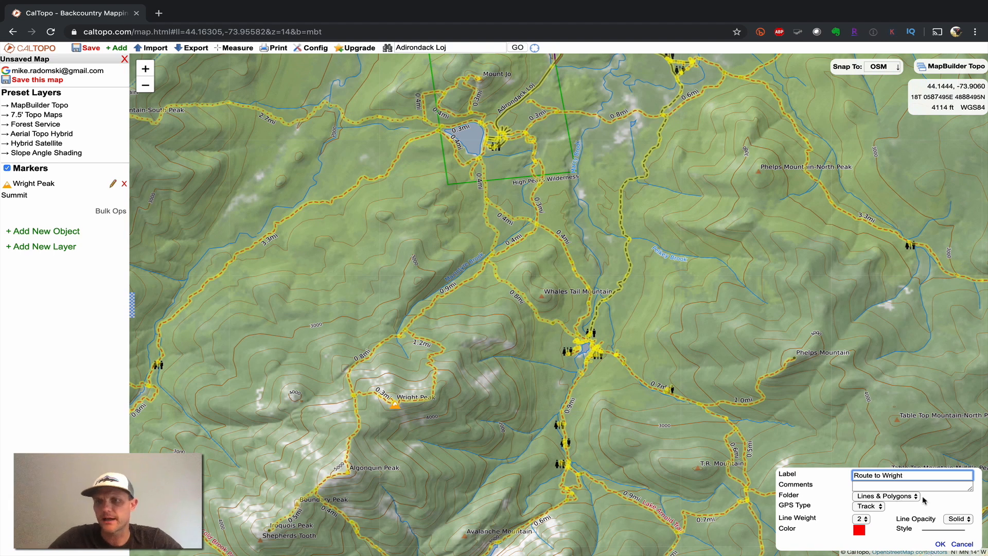
# - Set the Route to Wright line's color to purple and its line weight to 4
pyautogui.click(861, 532)
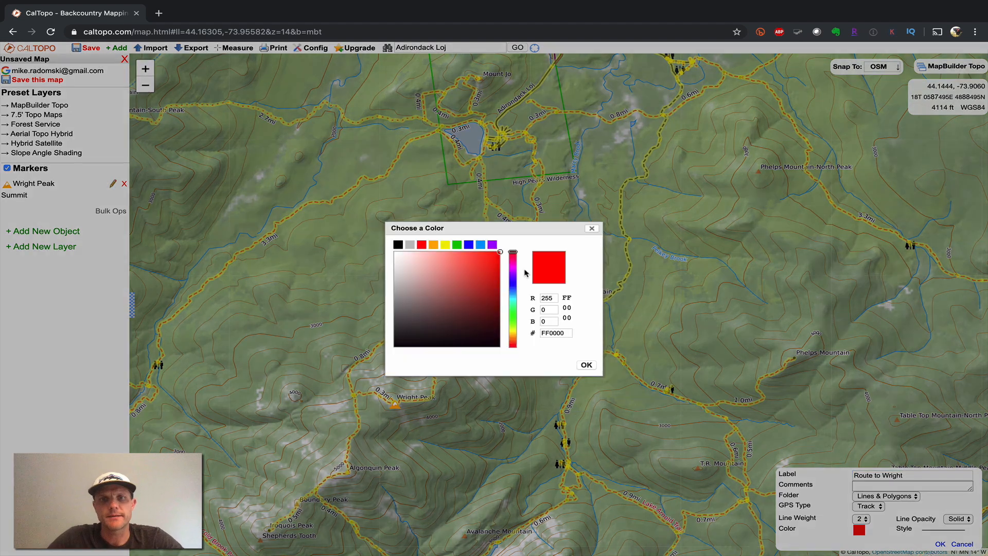
pyautogui.click(492, 244)
pyautogui.click(862, 519)
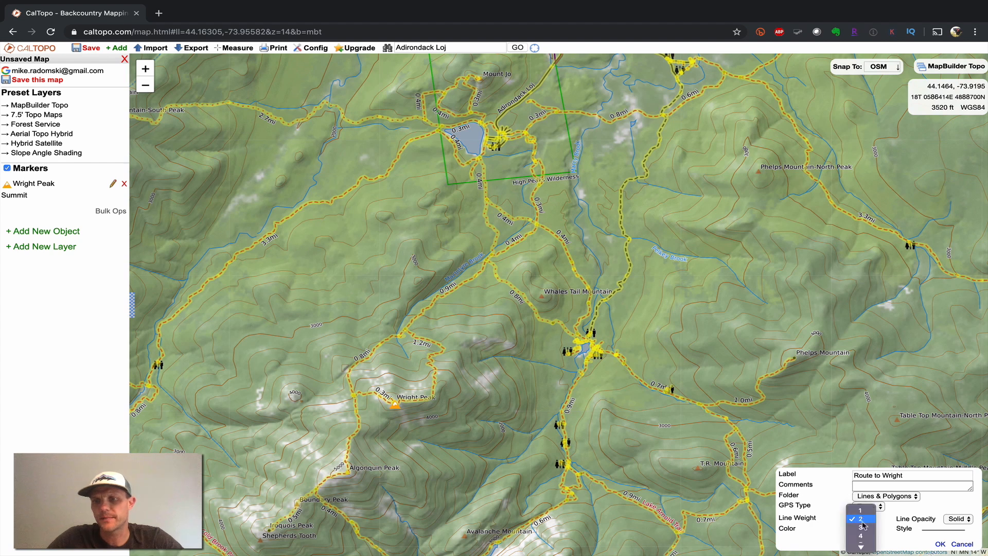
pyautogui.click(862, 527)
pyautogui.click(865, 520)
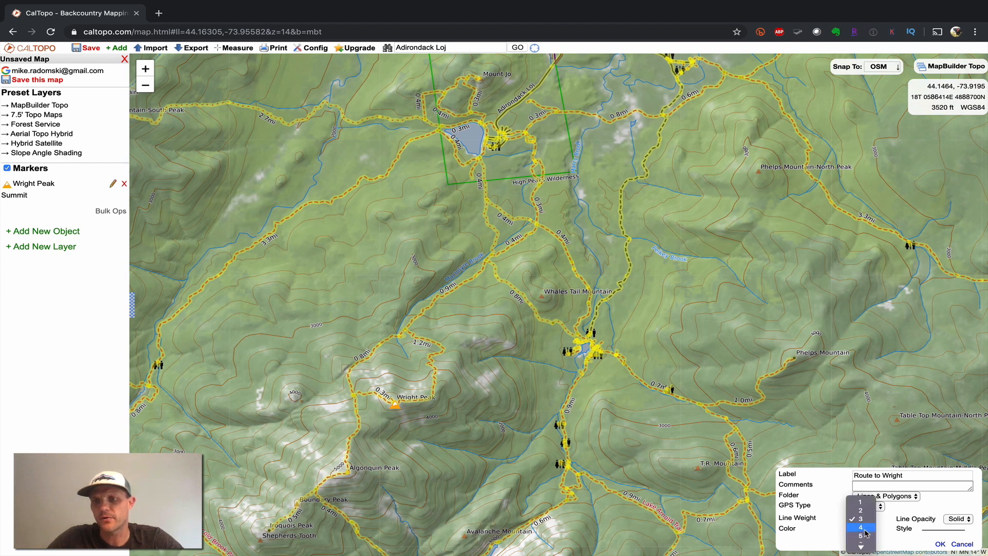
pyautogui.click(865, 528)
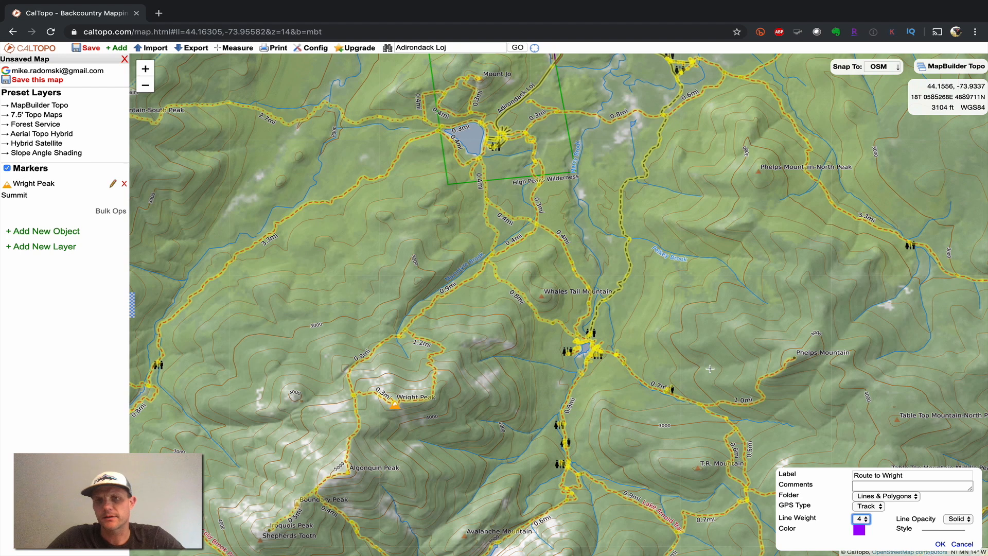
# - Draw the route about 3.3 mi along the trails from the Adirondack Loj trailhead to the Wright Peak summit and finish the line
pyautogui.click(473, 112)
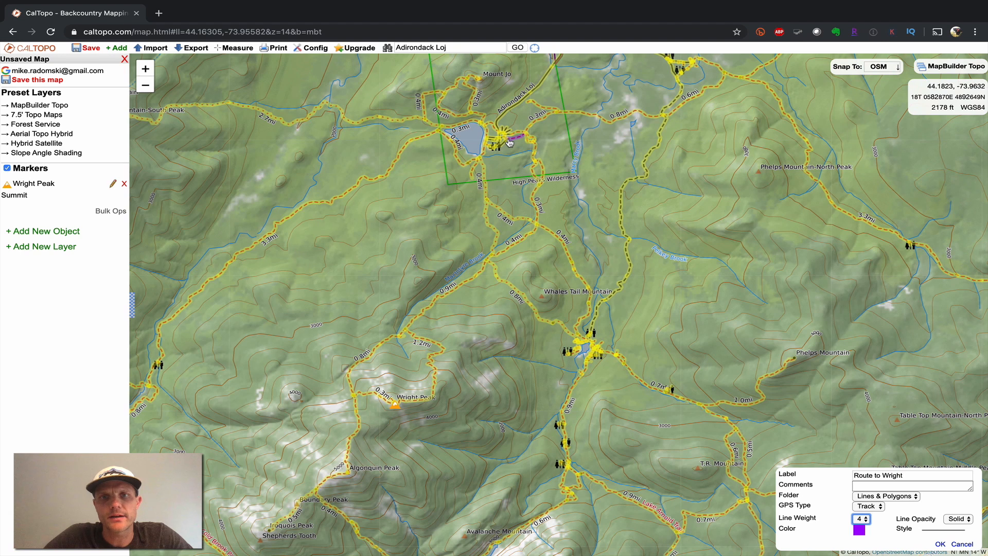
pyautogui.click(508, 139)
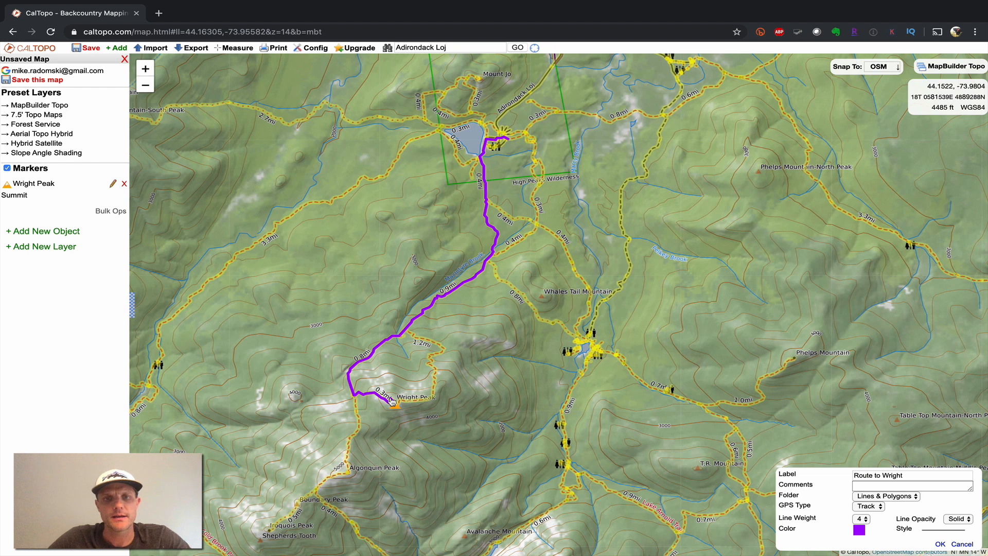
pyautogui.press('Return')
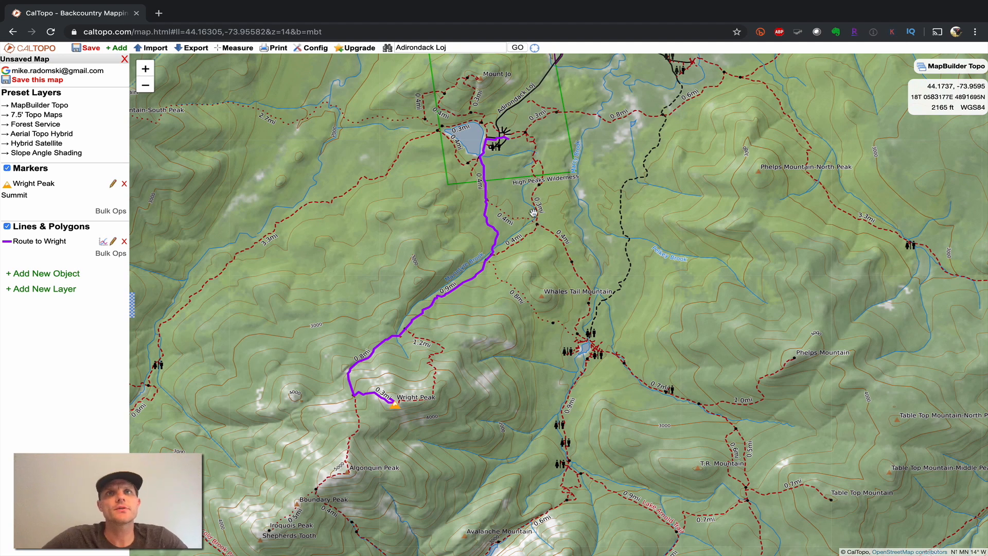
# - Check the Route to Wright line's length and display its elevation profile with the map unobstructed
pyautogui.moveTo(492, 247)
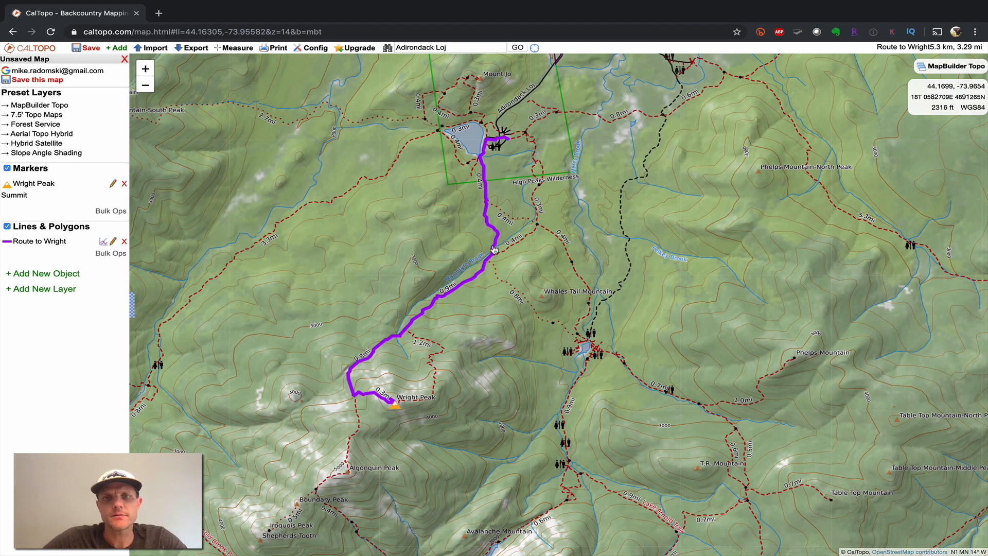
pyautogui.click(36, 242)
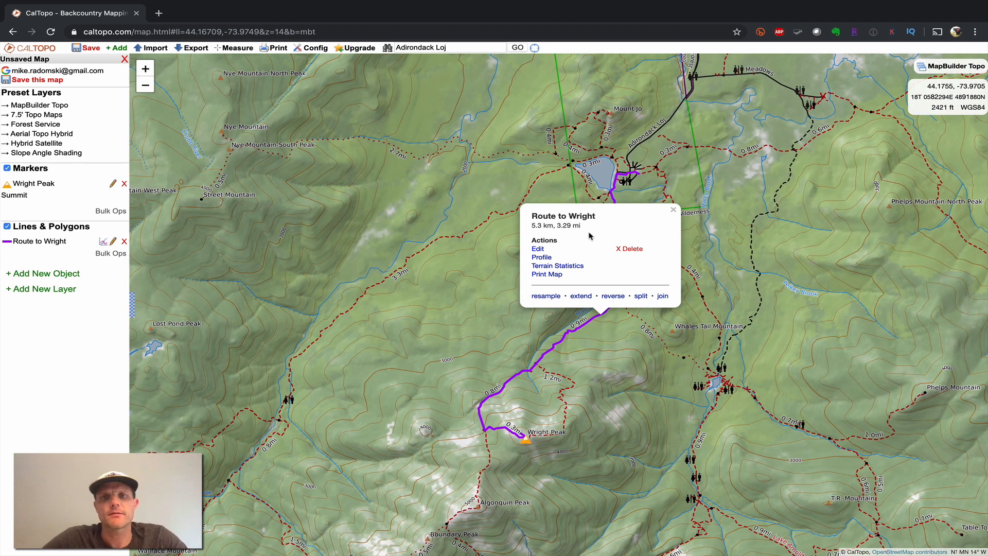
pyautogui.click(548, 260)
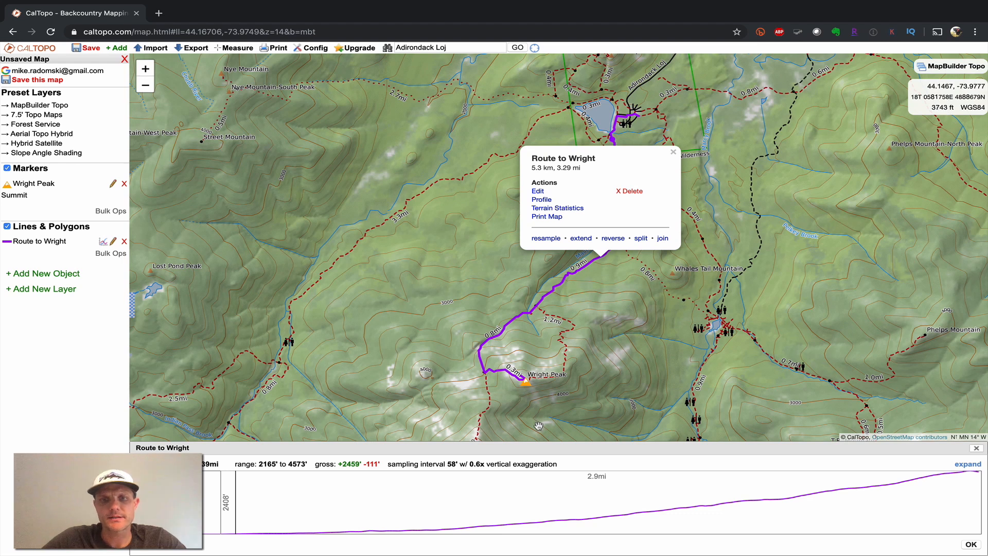
pyautogui.click(673, 152)
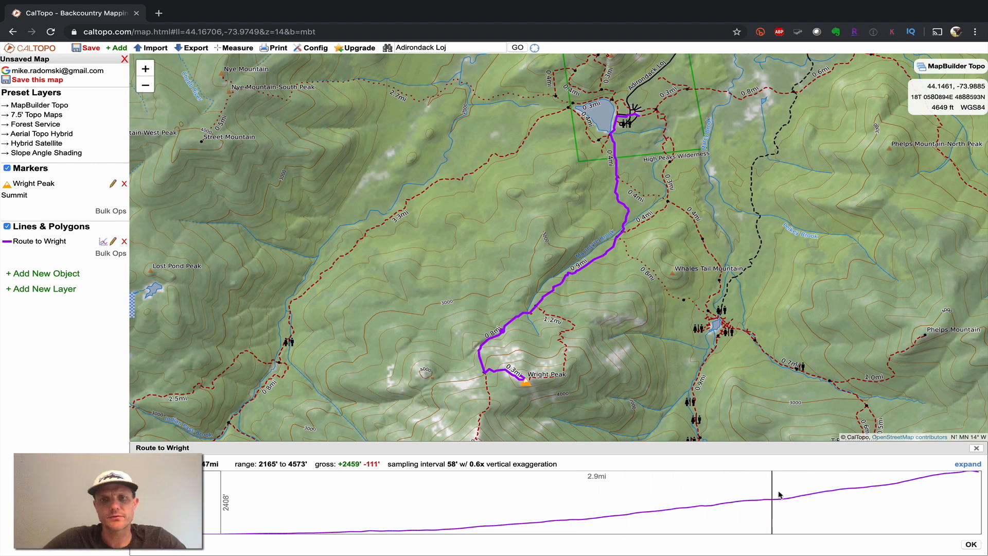
# - Close the elevation profile and examine the Route to Wright line's terrain statistics
pyautogui.click(977, 448)
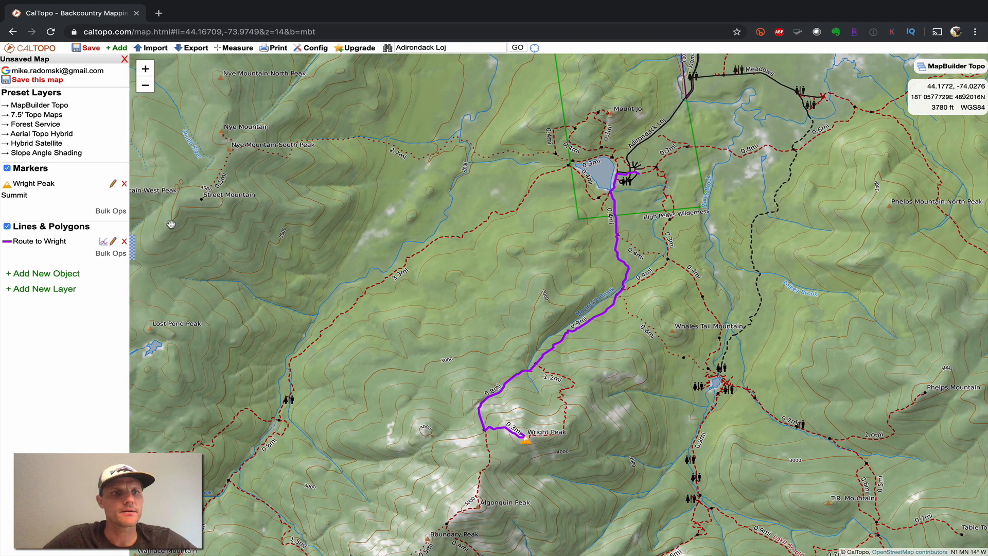
pyautogui.click(50, 242)
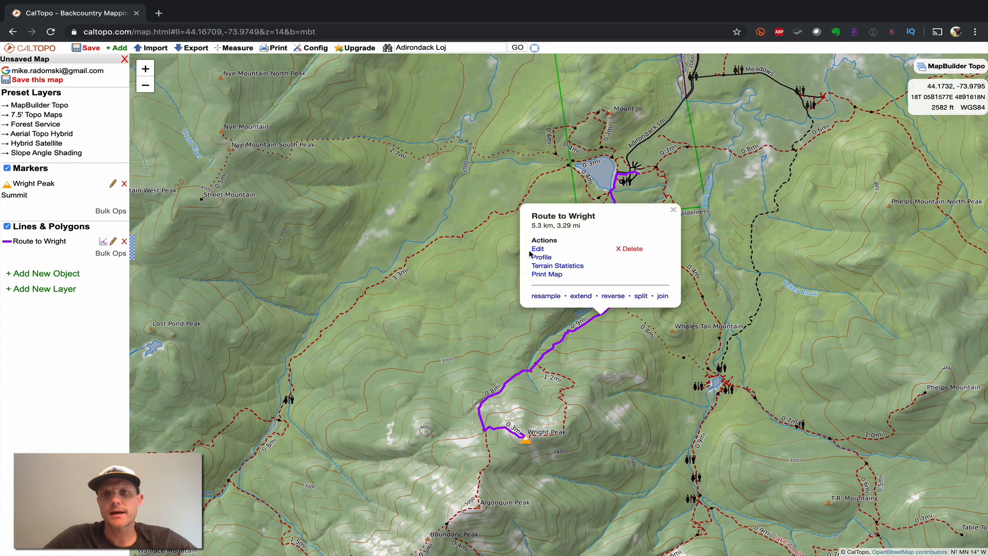
pyautogui.click(575, 266)
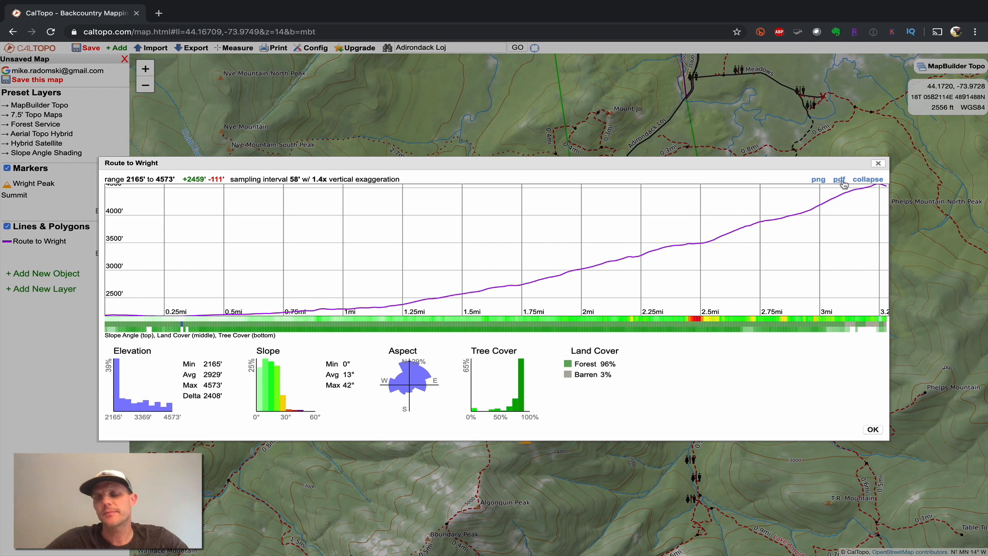
pyautogui.click(874, 430)
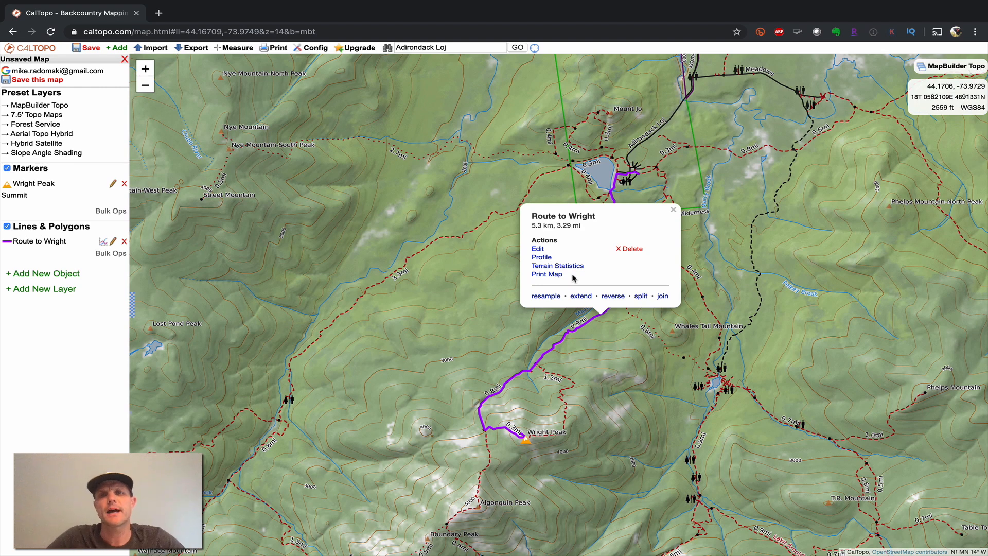
pyautogui.click(674, 210)
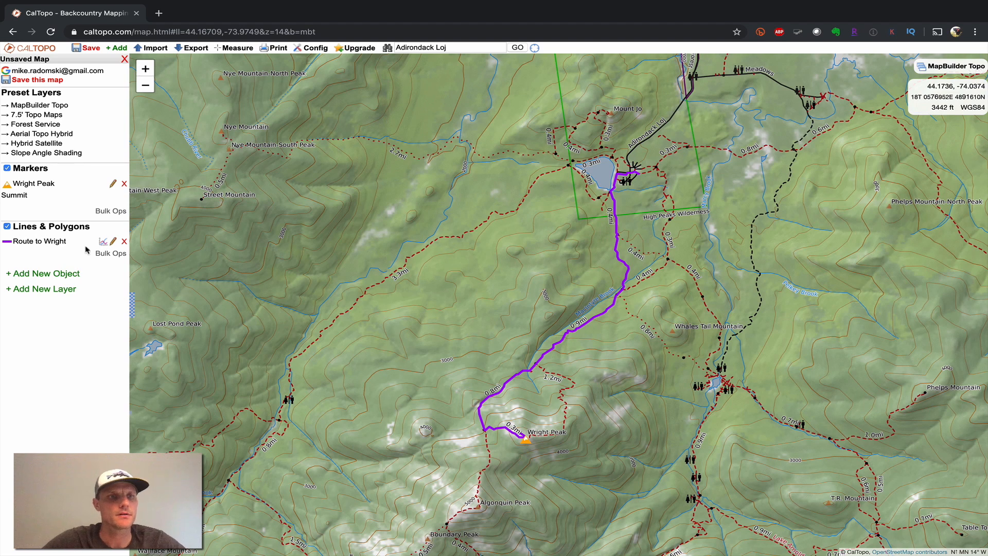
# - Extend the Route to Wright line from the summit along the eastern 1.2 mi trail back to the Adirondack Loj area, about 6.5 mi in total
pyautogui.click(59, 242)
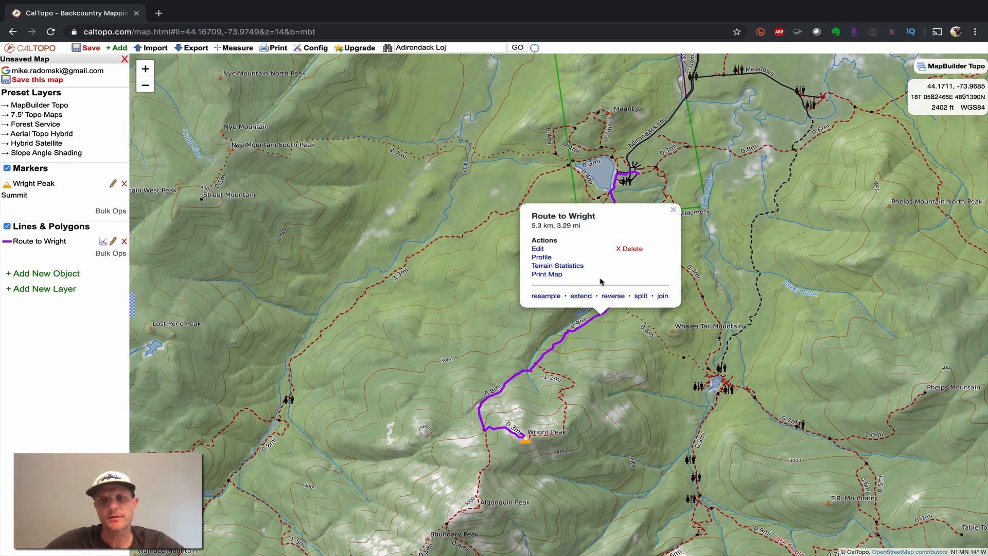
pyautogui.click(581, 297)
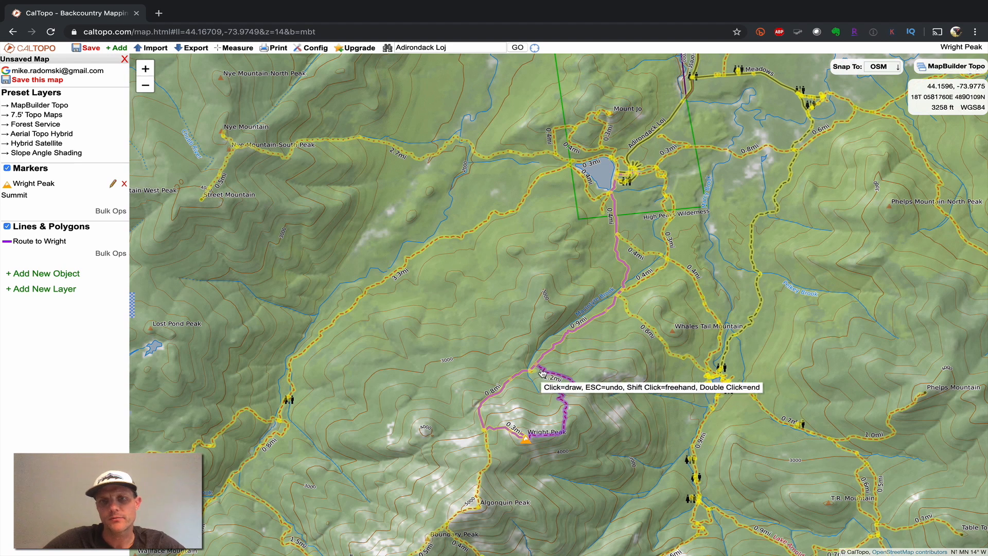
pyautogui.click(523, 436)
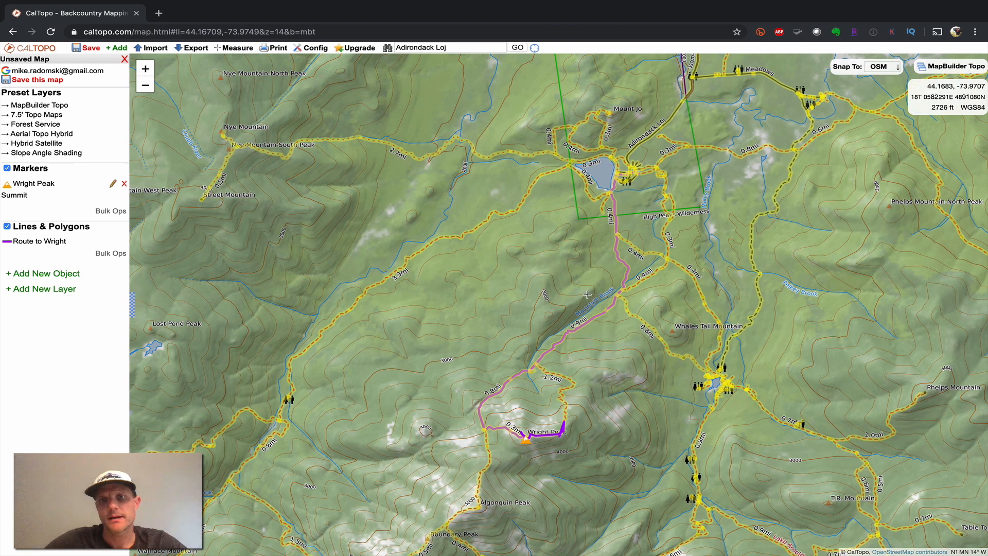
pyautogui.click(565, 426)
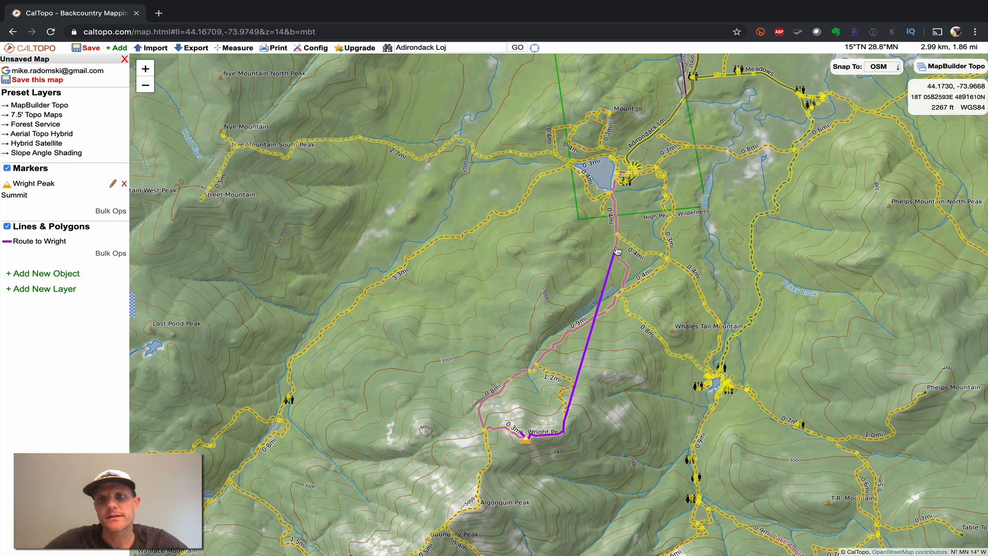
pyautogui.doubleClick(617, 180)
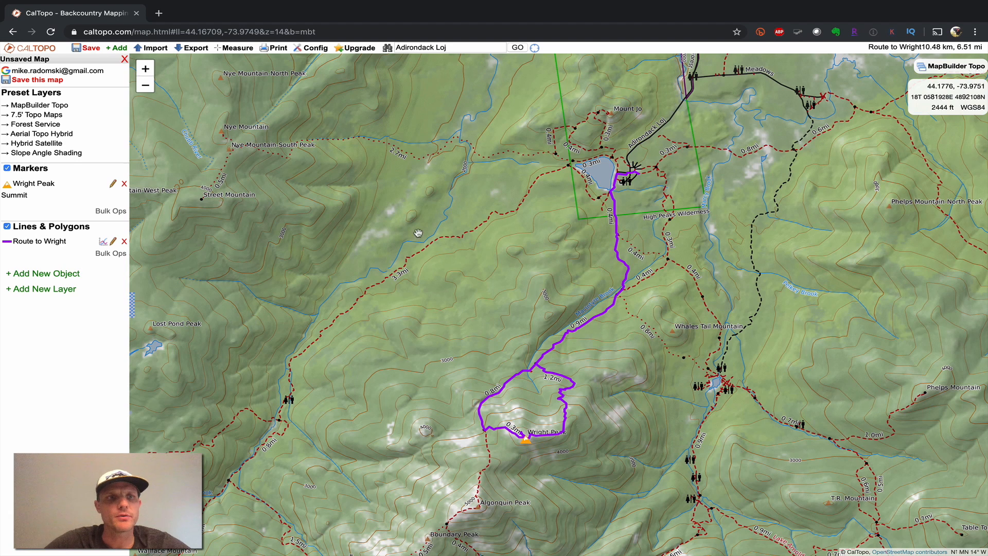
# - Examine the extended Route to Wright line's elevation profile with the map unobstructed, and close the profile
pyautogui.click(61, 242)
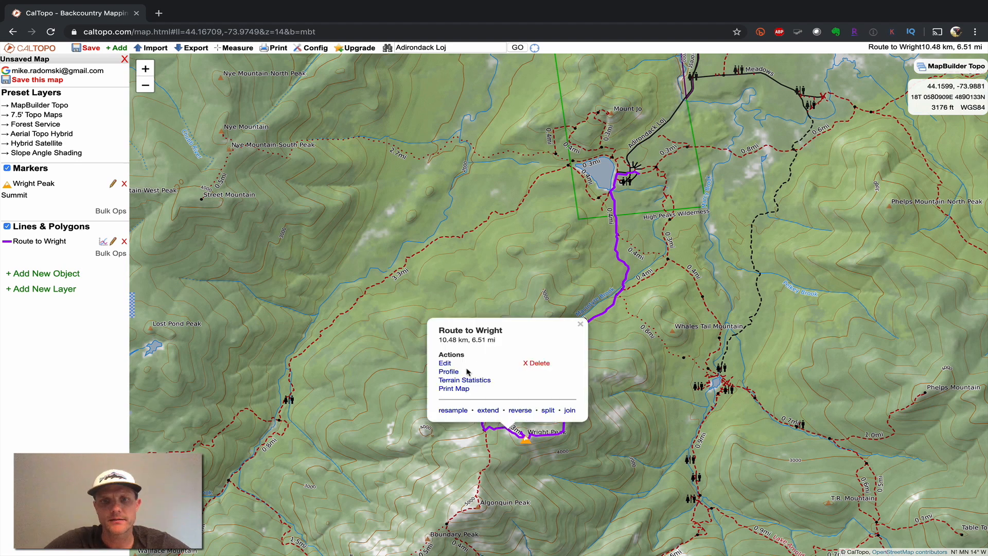
pyautogui.click(449, 372)
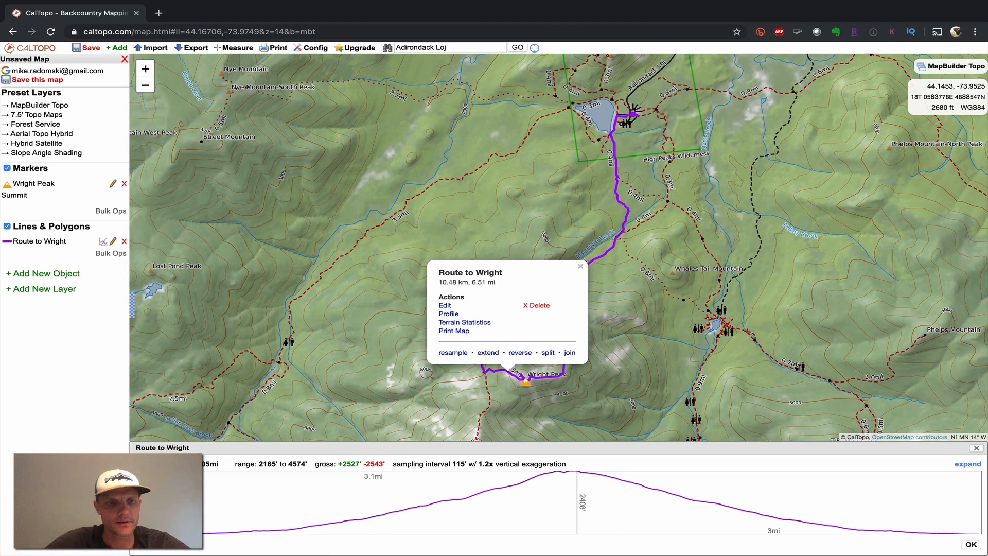
pyautogui.click(580, 266)
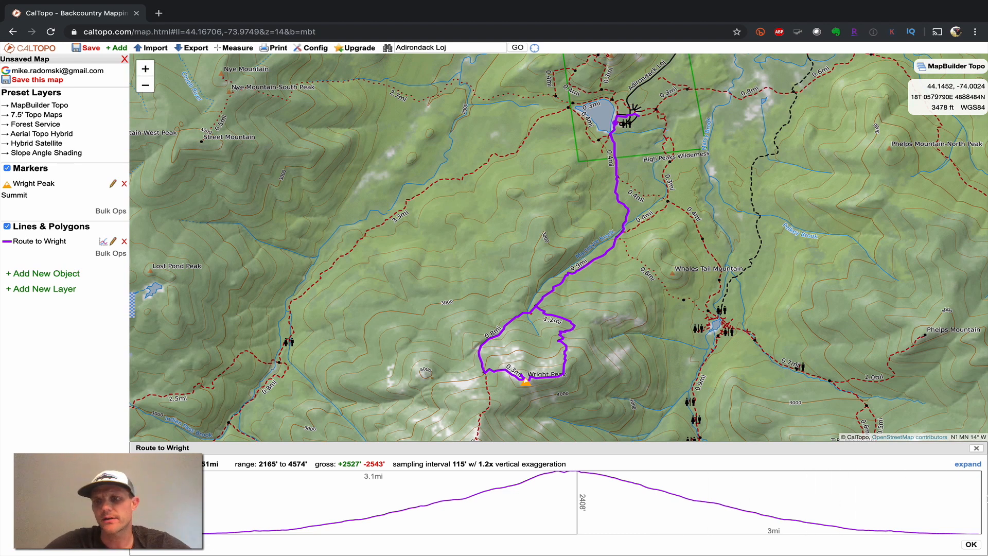
pyautogui.click(977, 449)
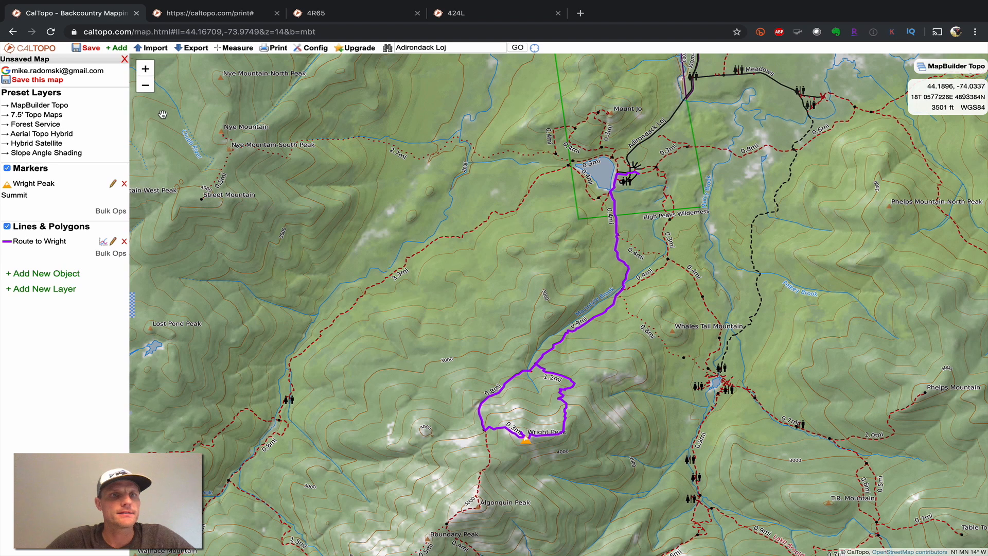
# - Save the map to the account under the name Wright Peak, viewable with URL
pyautogui.click(56, 80)
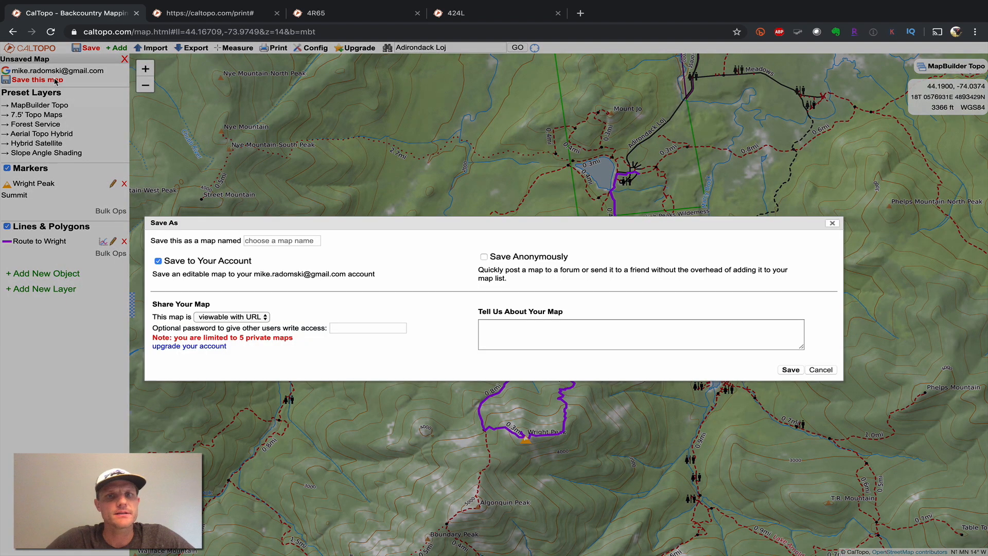
pyautogui.click(268, 239)
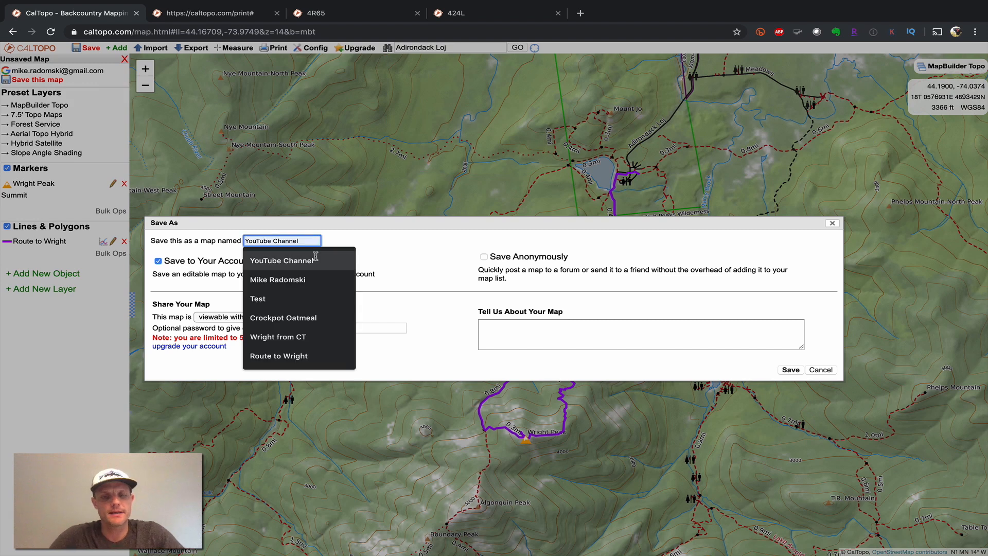
pyautogui.write('Wright Pea')
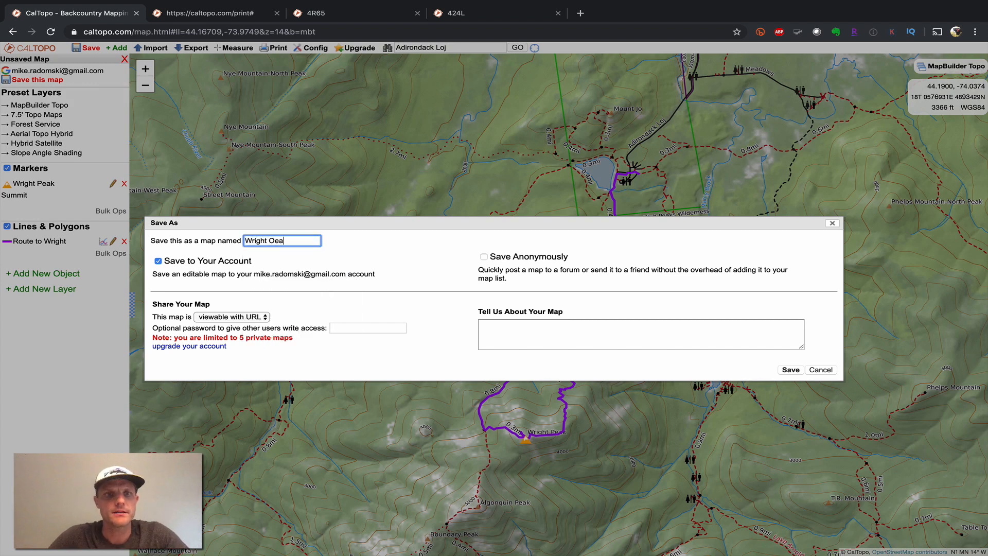
pyautogui.press('BackSpace')
pyautogui.press('BackSpace')
pyautogui.press('BackSpace')
pyautogui.write('Peak')
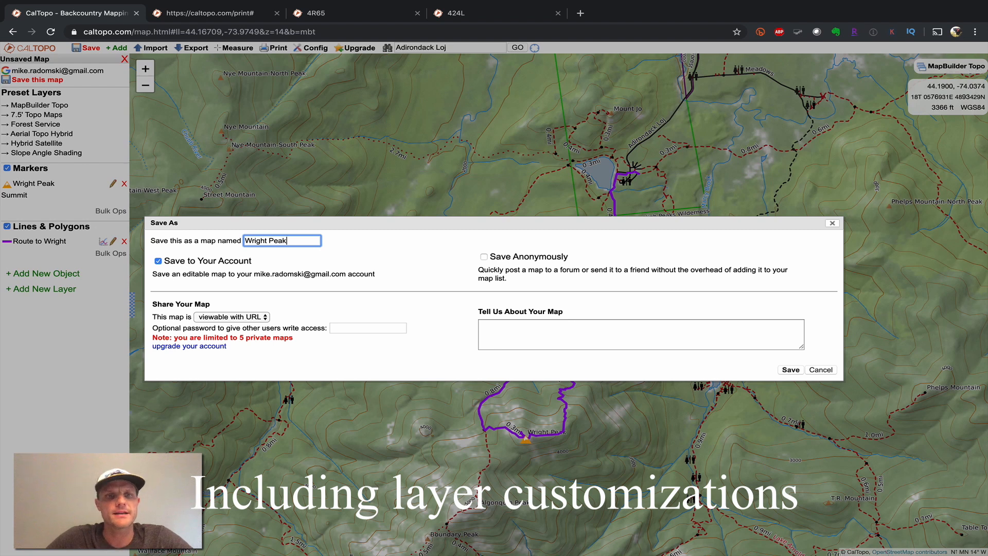
pyautogui.click(788, 370)
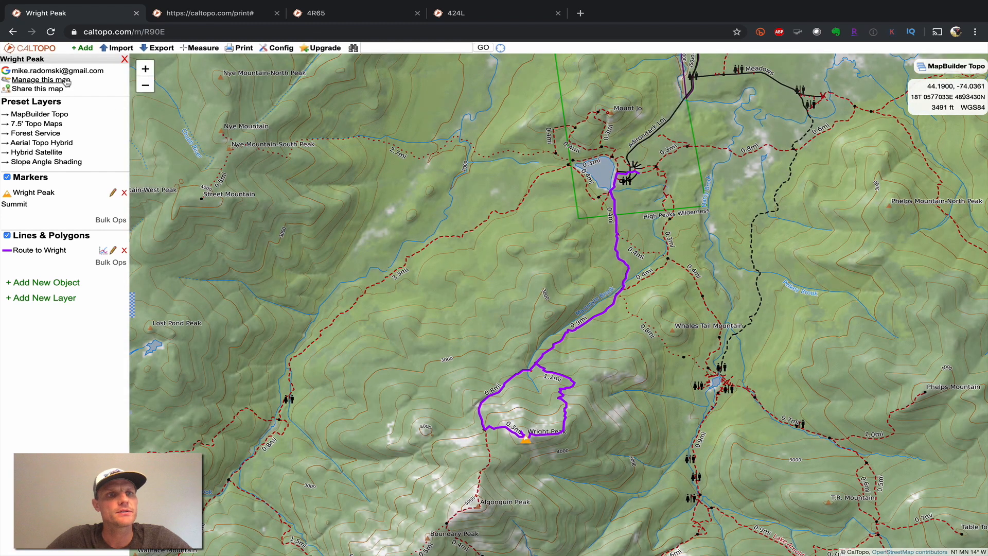
# - Review the saved Wright Peak map's management settings and its sharing link and embed code
pyautogui.click(66, 80)
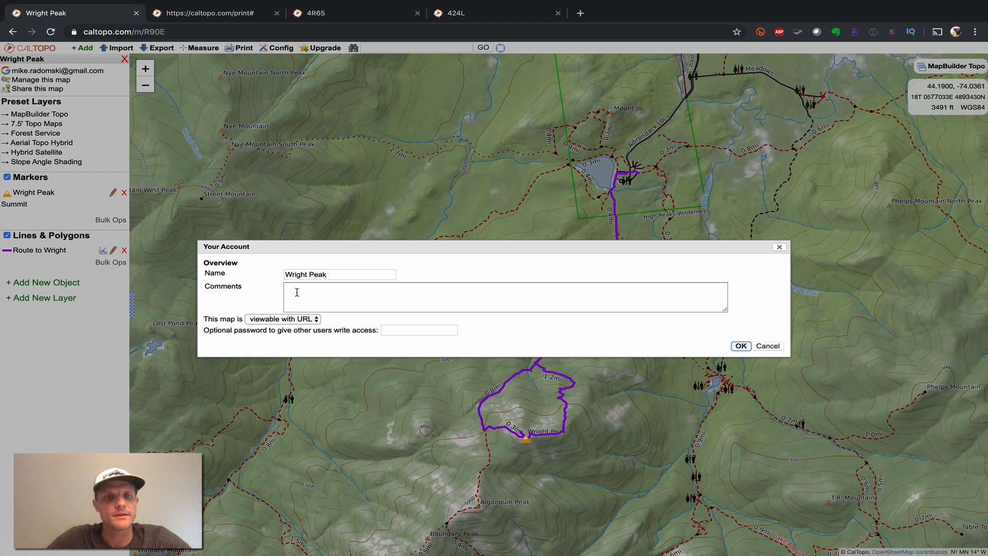
pyautogui.click(741, 346)
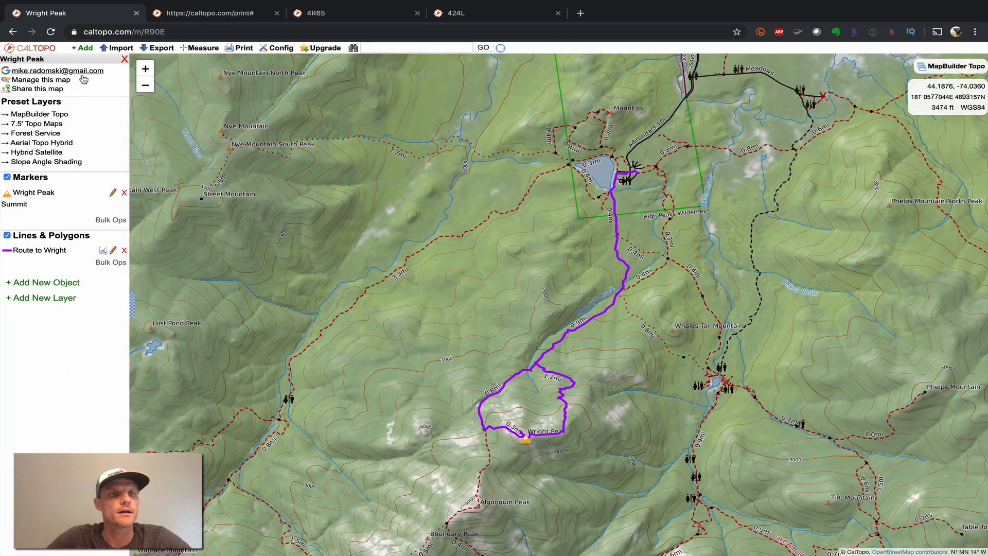
pyautogui.click(58, 90)
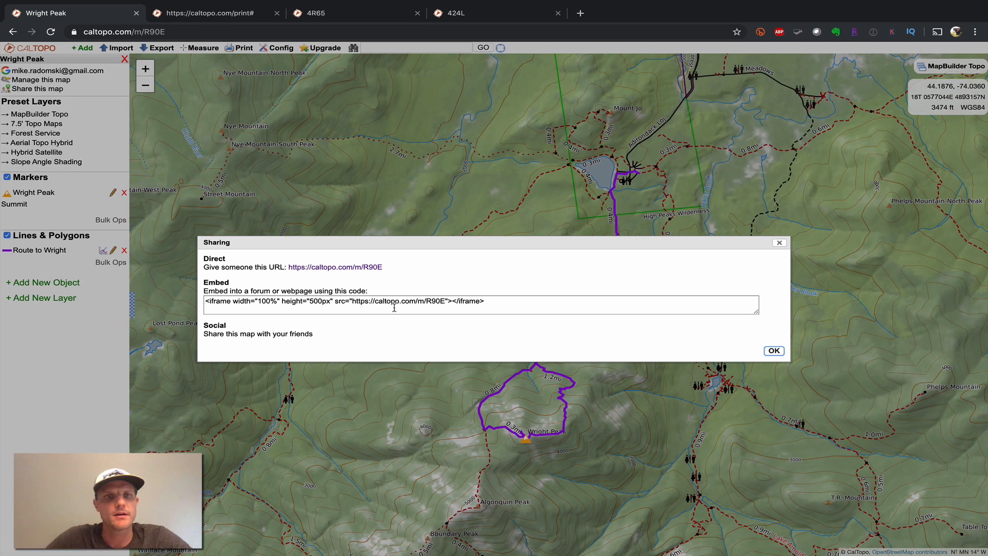
pyautogui.click(774, 351)
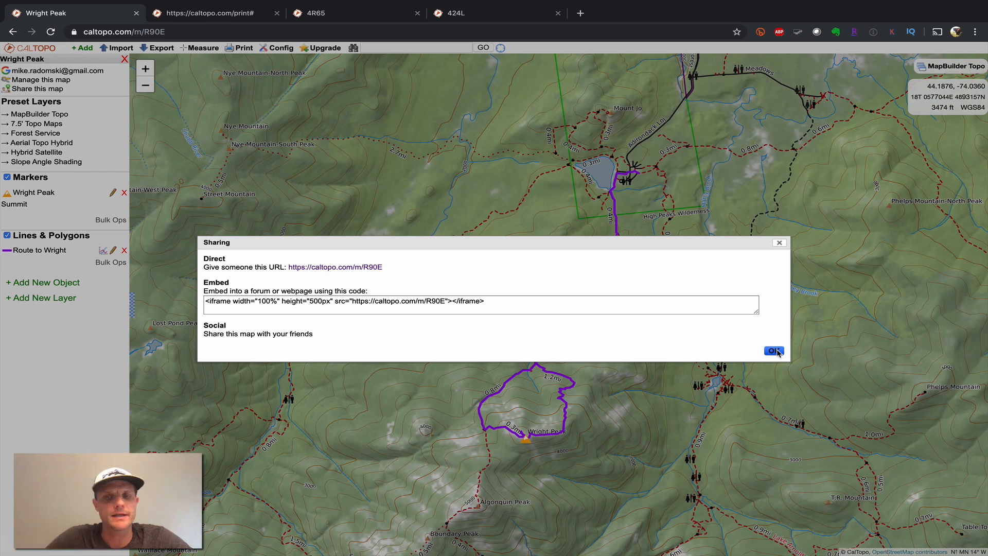
# - Open the most recently updated Wright Peak map from the account's list of saved maps
pyautogui.click(94, 72)
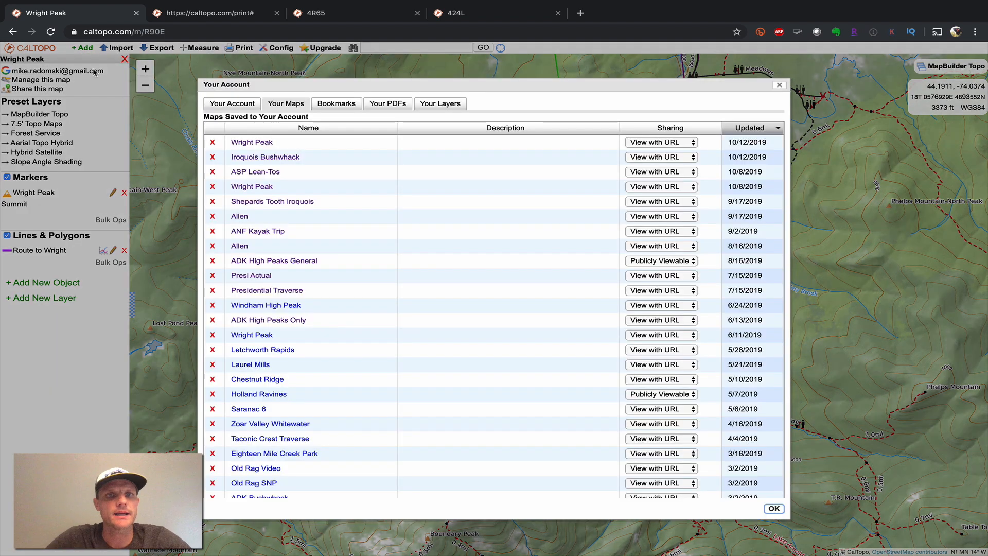
pyautogui.click(252, 143)
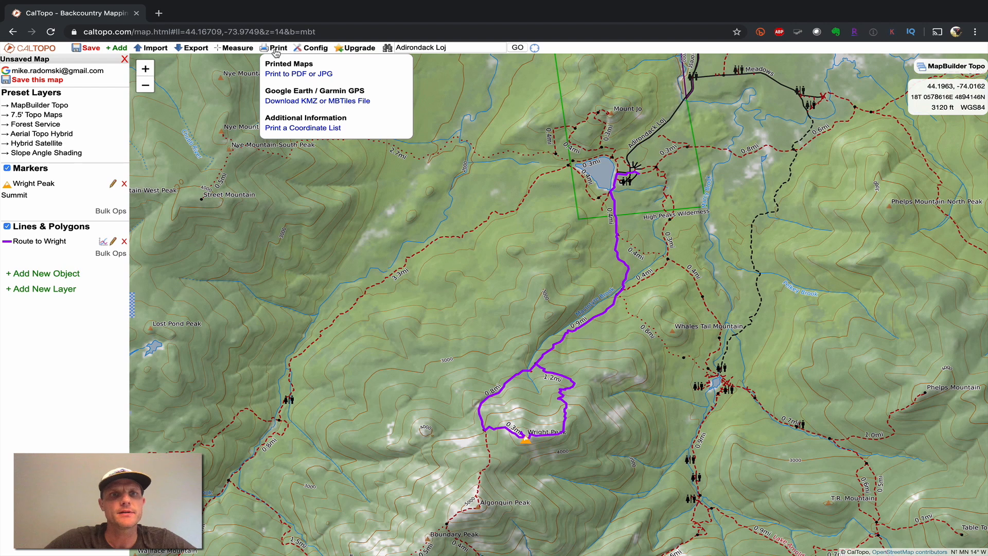
# - Start a PDF or JPG print layout of the map and title it Wright Peak
pyautogui.click(318, 76)
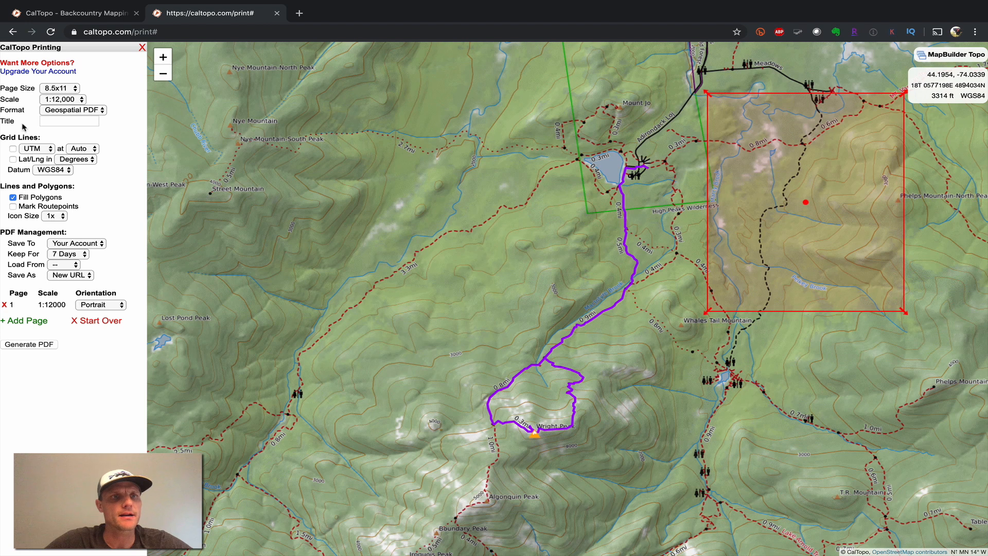
pyautogui.click(86, 120)
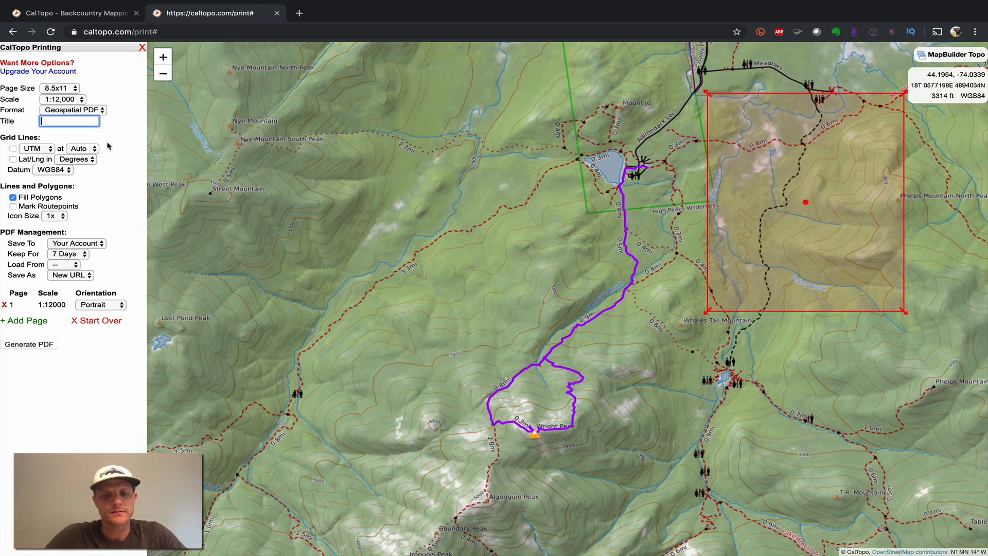
pyautogui.write('Wright ')
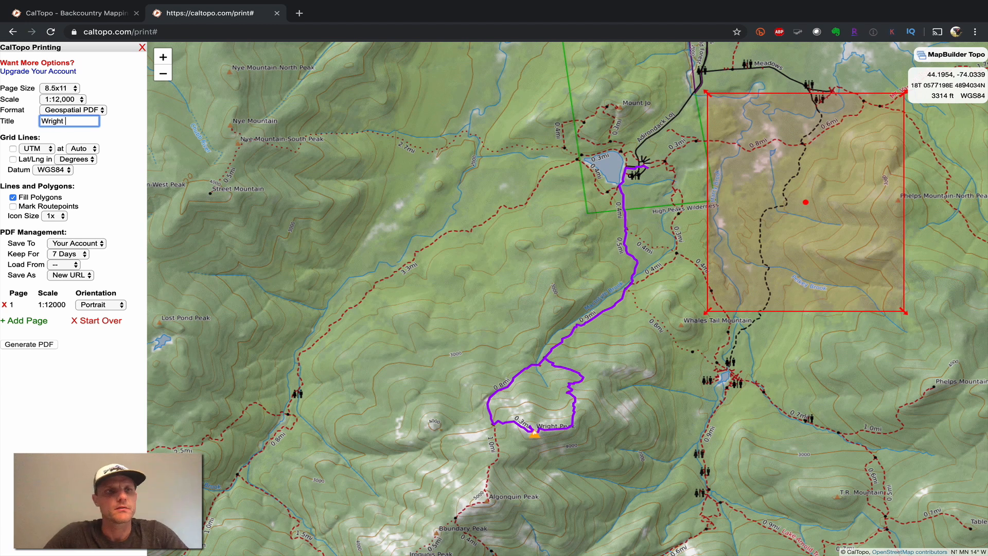
pyautogui.write('Peak')
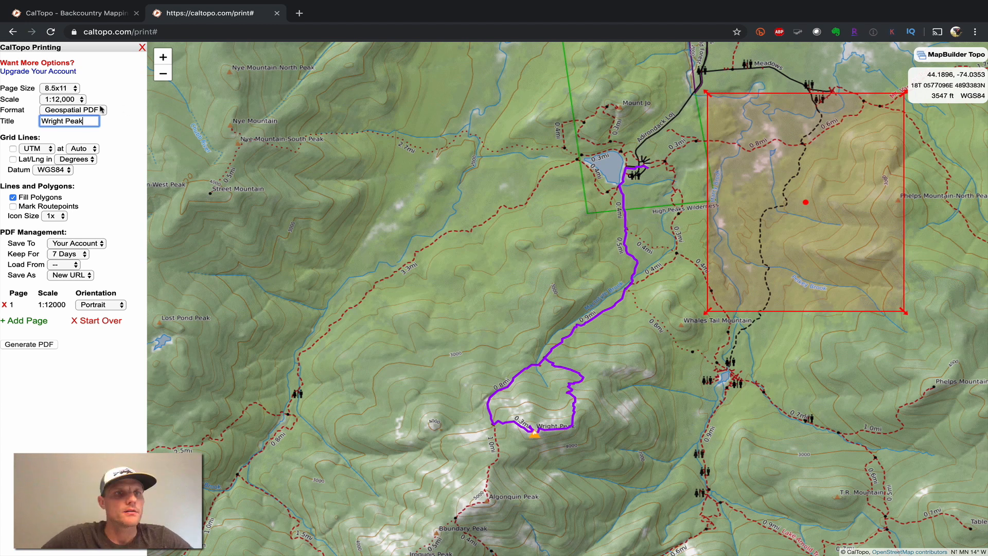
# - Set the print scale to 1:24,000 and the page orientation to Landscape
pyautogui.click(68, 100)
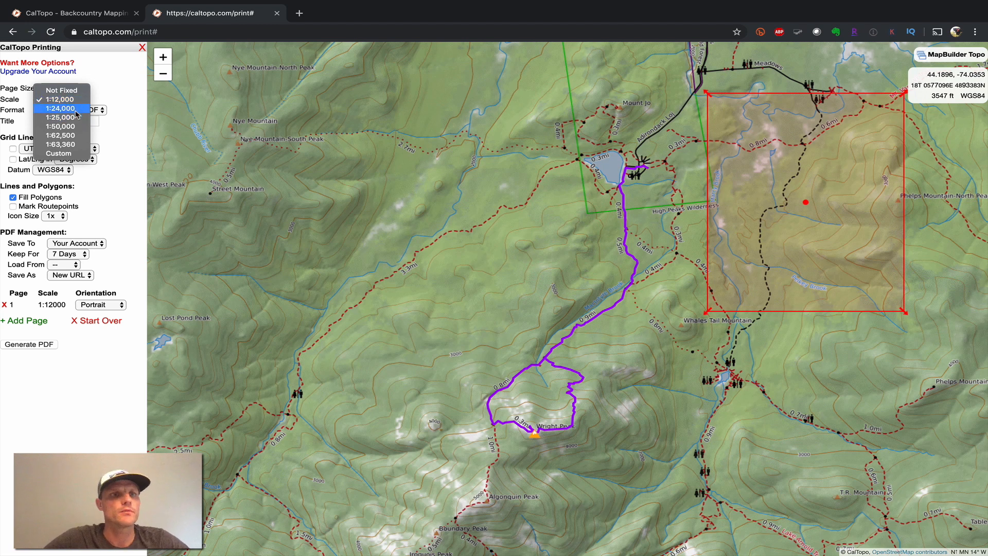
pyautogui.click(77, 113)
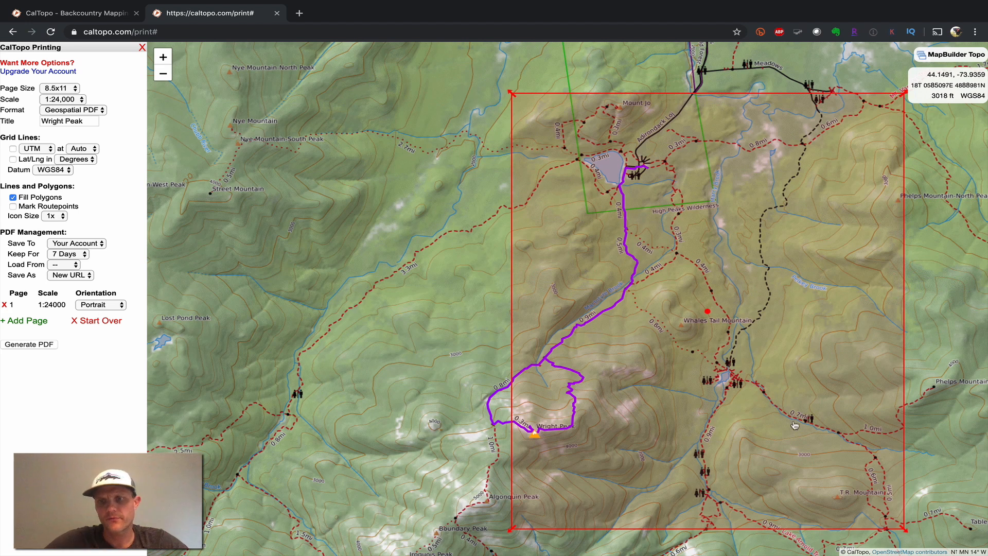
pyautogui.click(108, 306)
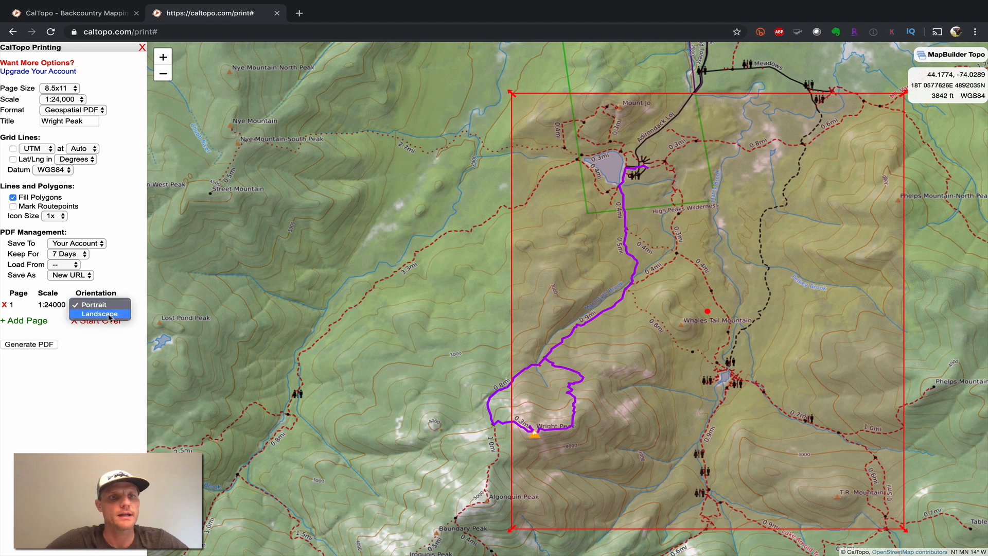
pyautogui.click(99, 314)
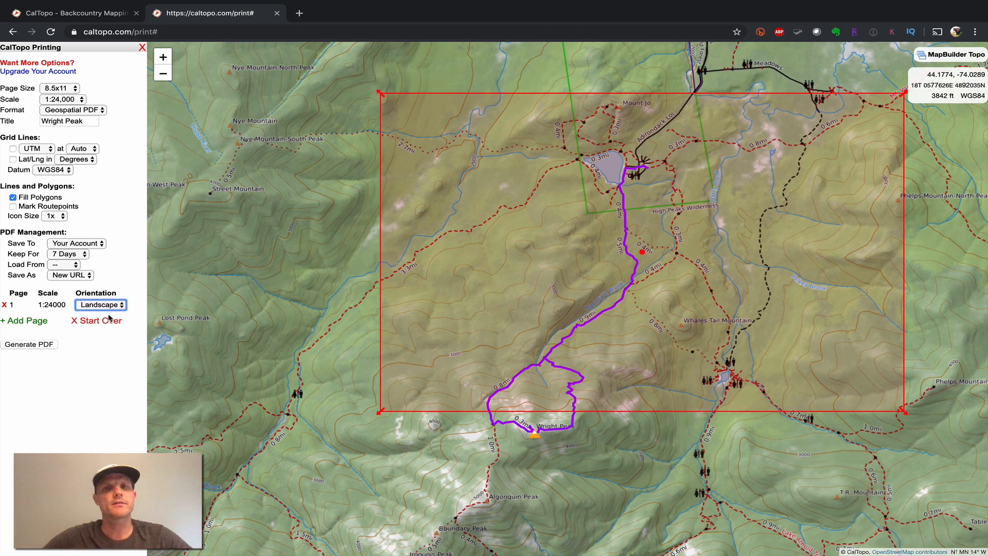
# - Turn on UTM grid lines for the print and set their spacing to 1km
pyautogui.click(13, 149)
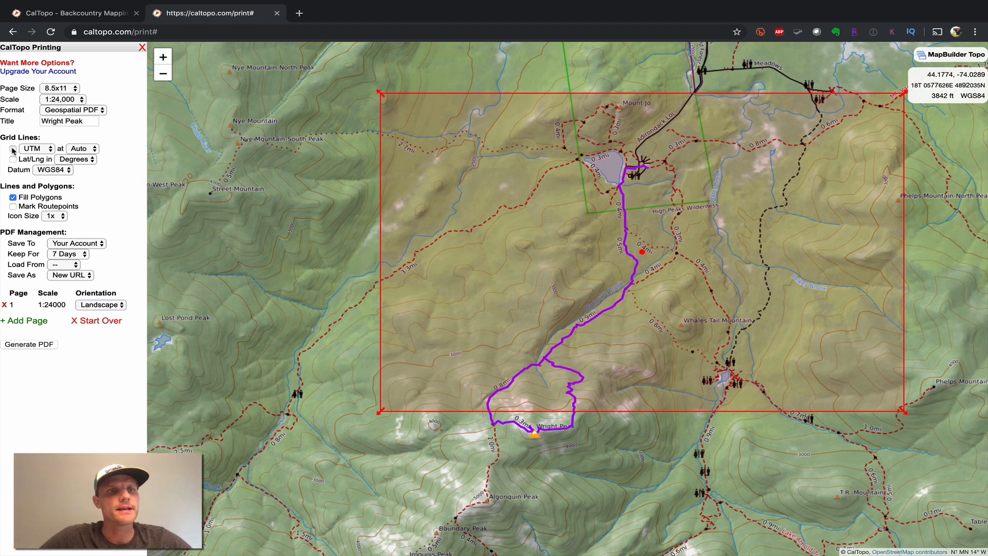
pyautogui.click(93, 150)
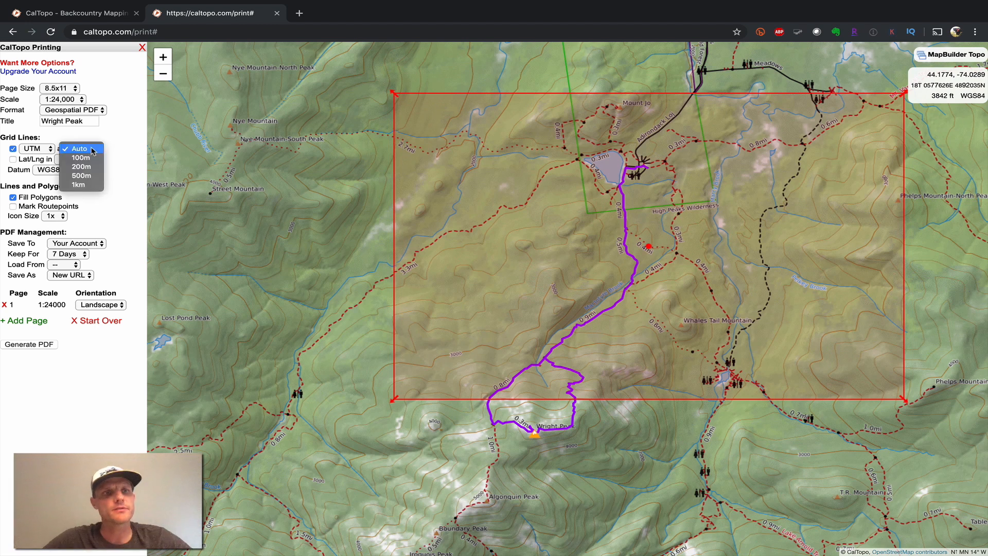
pyautogui.click(95, 185)
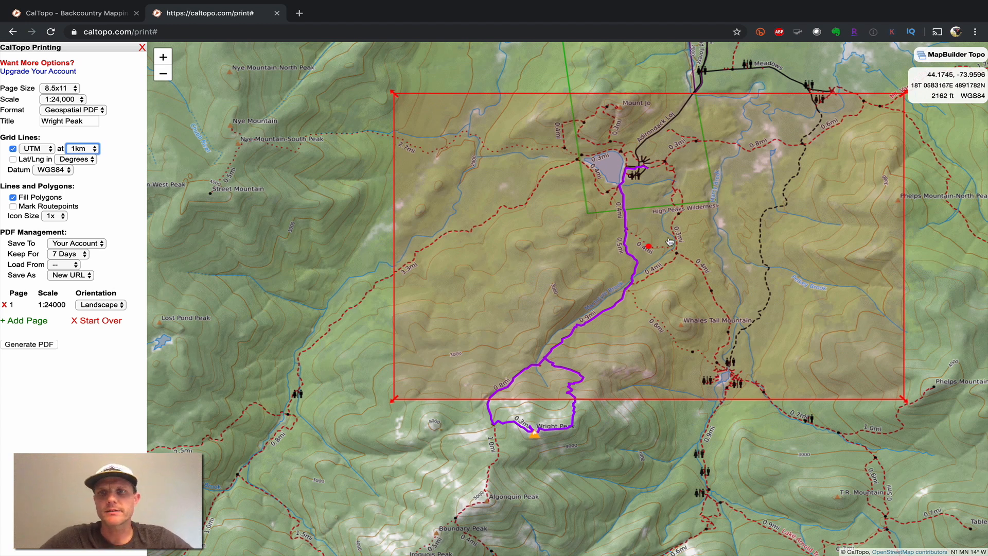
# - Reposition the print page frame so it covers the whole Wright Peak route, and generate the PDF
pyautogui.moveTo(645, 245); pyautogui.dragTo(586, 292)
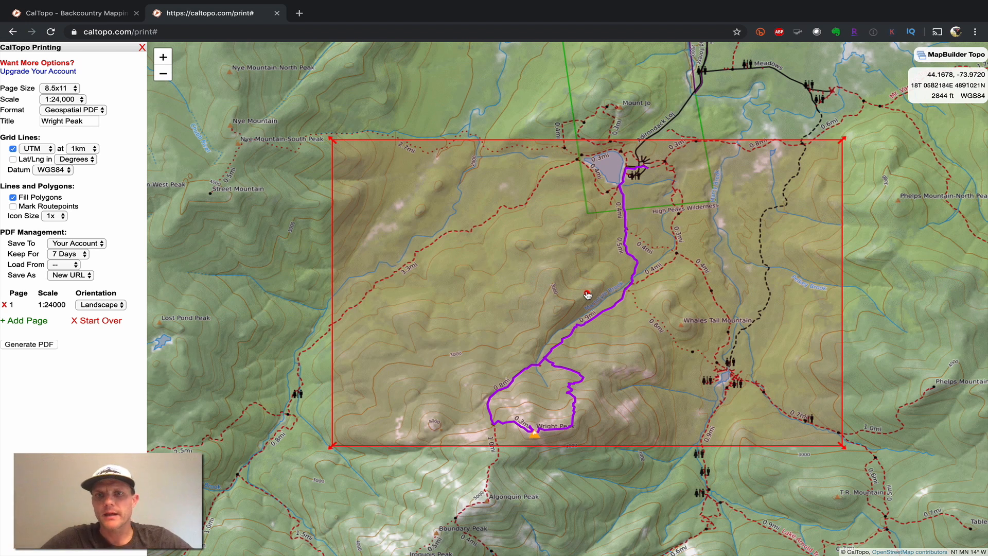
pyautogui.click(30, 345)
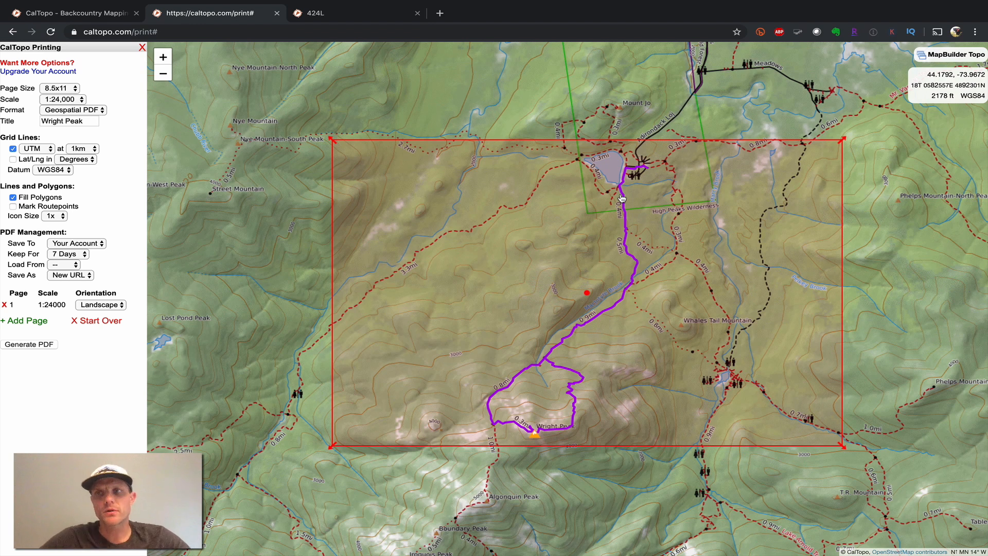
# - Set the print scale to 1:12,000 and move the page frame over the northern part of the route by the lake
pyautogui.click(82, 99)
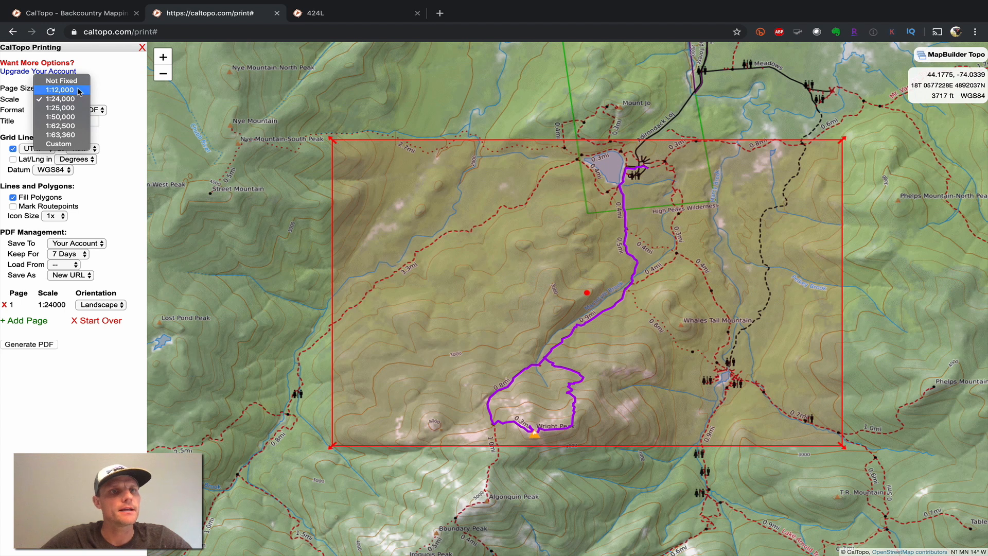
pyautogui.click(80, 91)
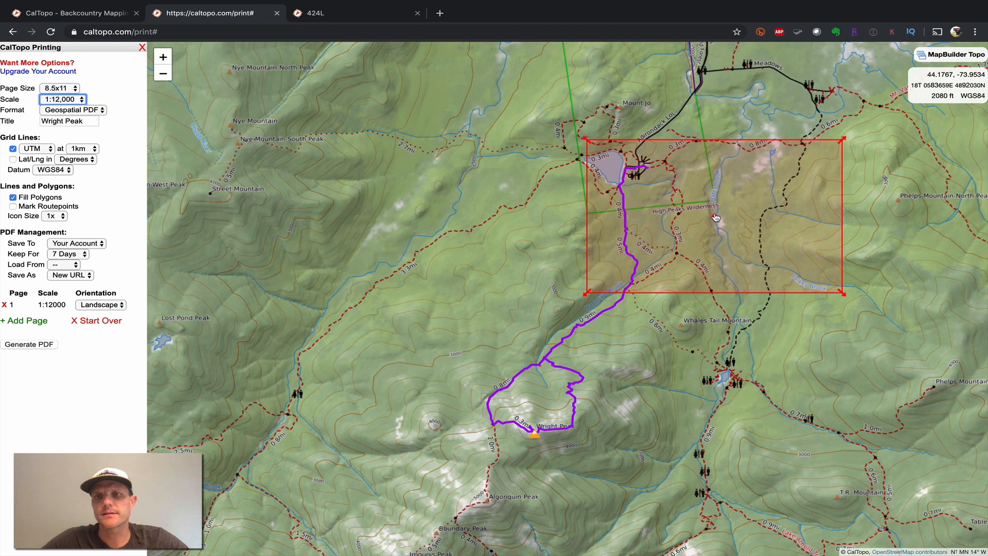
pyautogui.moveTo(698, 220); pyautogui.dragTo(606, 233)
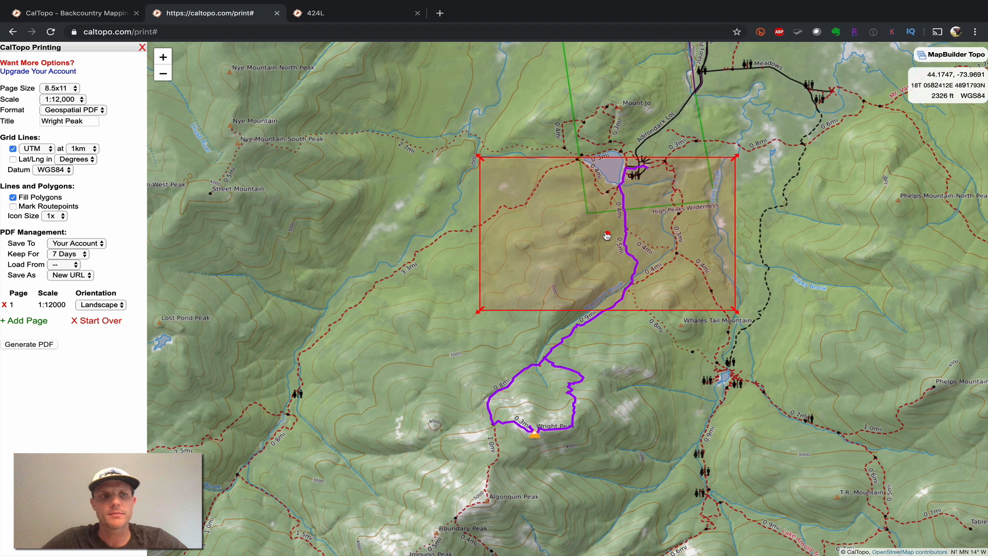
# - Add a second print page in Landscape orientation and place it over the Wright Peak loop, directly below the first page
pyautogui.click(19, 324)
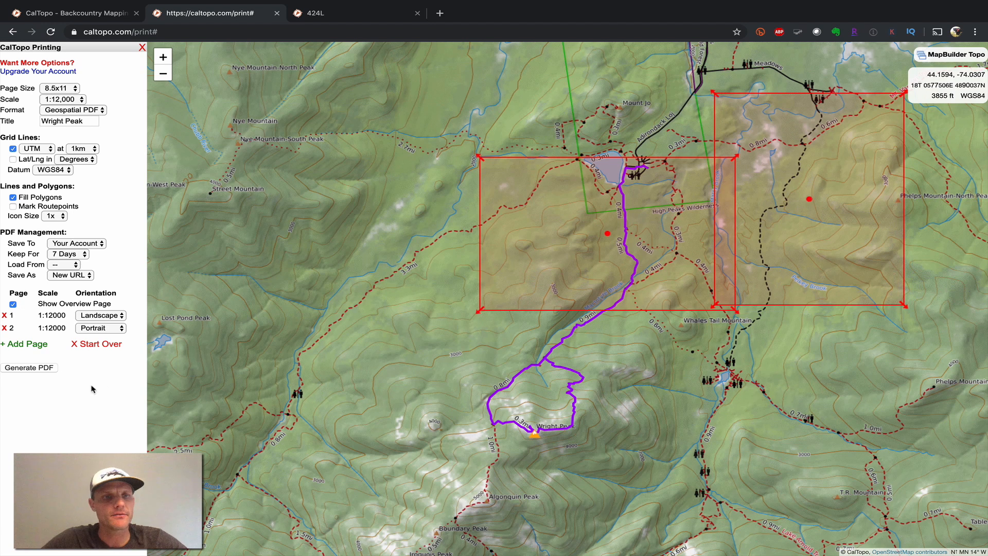
pyautogui.click(106, 329)
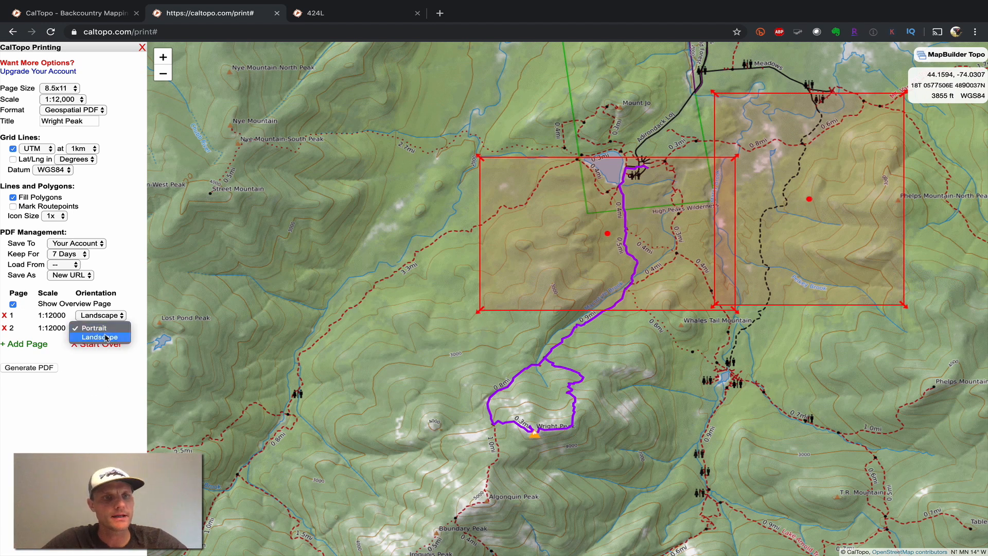
pyautogui.click(102, 338)
pyautogui.moveTo(779, 176); pyautogui.dragTo(568, 387)
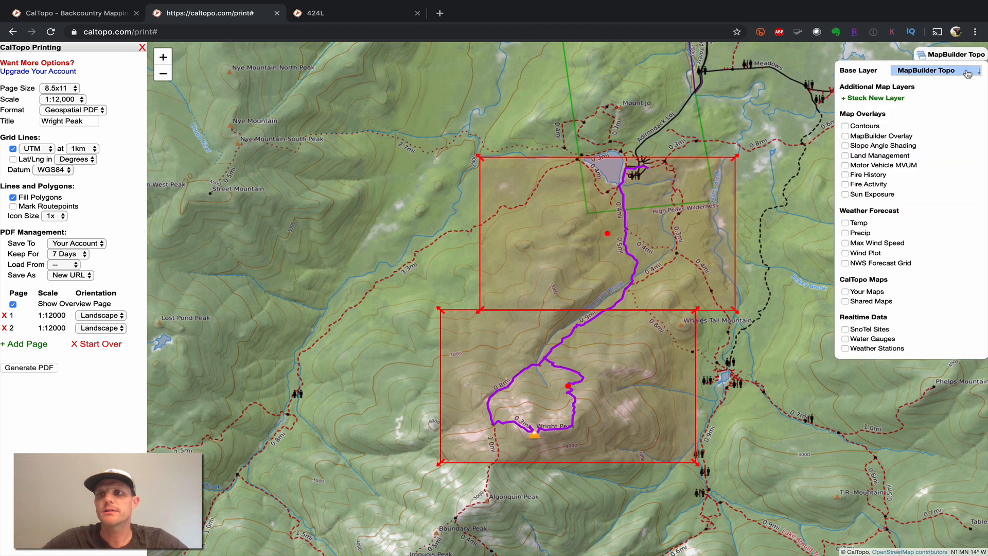
# - Change the base layer to Scanned 7.5' and generate the two-page PDF with its overview page
pyautogui.click(952, 70)
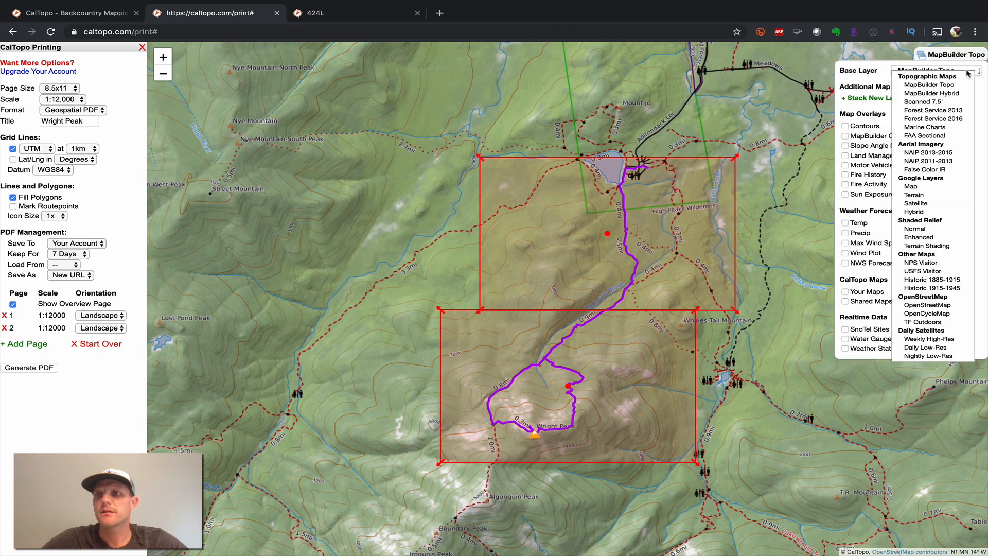
pyautogui.click(950, 103)
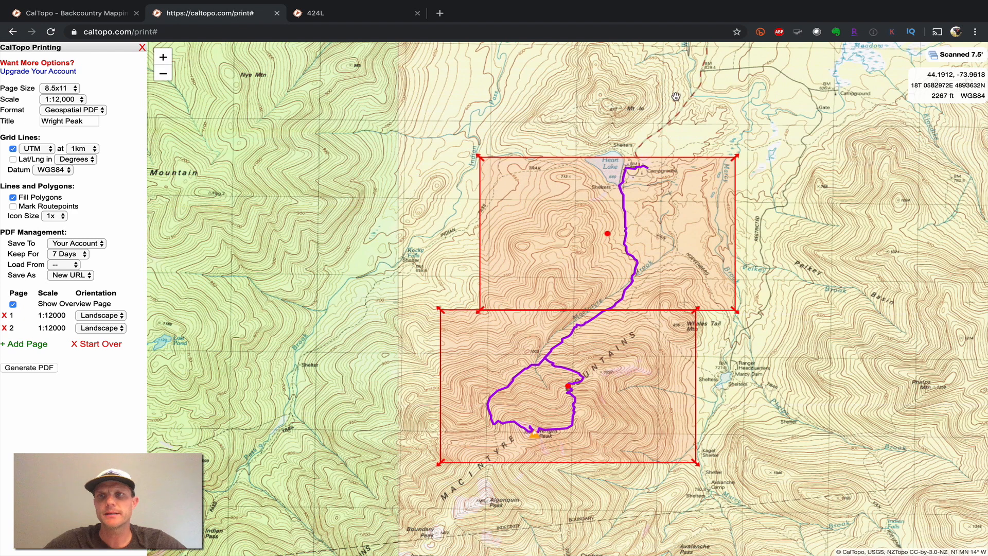
pyautogui.click(39, 368)
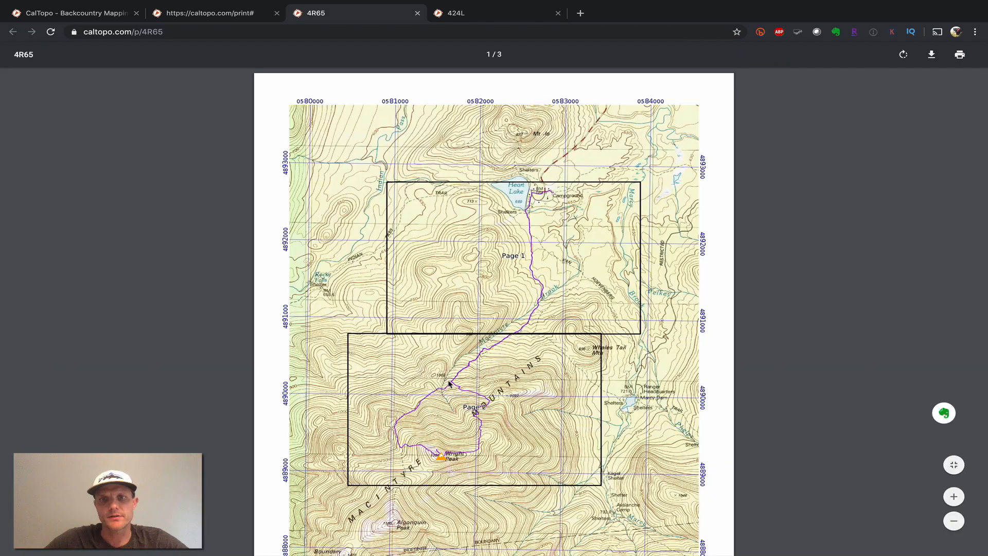
# - Review the generated PDF's overview page and both detail pages, checking the route, grid lines and scale bars
pyautogui.scroll(-2, 537, 414)
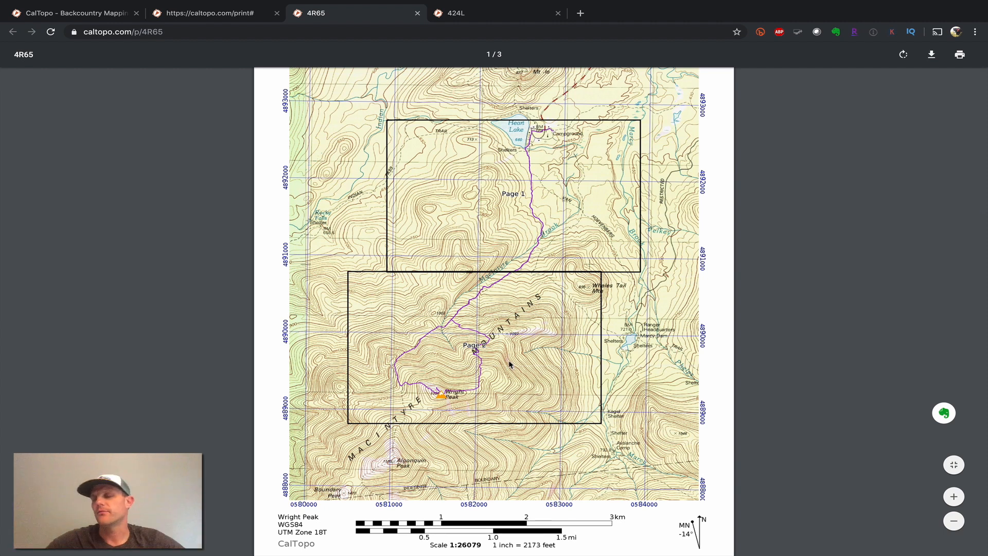
pyautogui.scroll(-10, 510, 364)
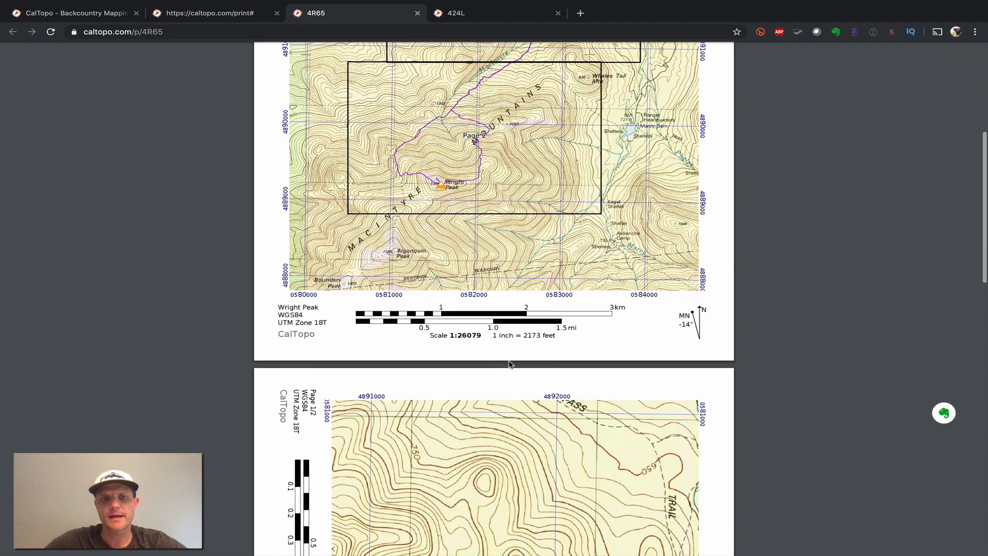
pyautogui.scroll(-1, 510, 363)
pyautogui.scroll(2, 509, 364)
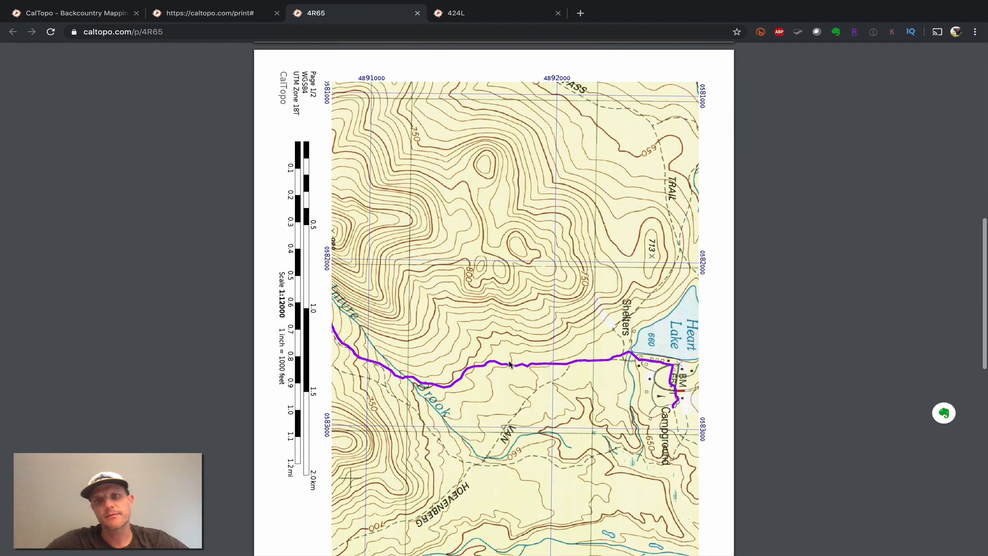
pyautogui.scroll(-1, 509, 364)
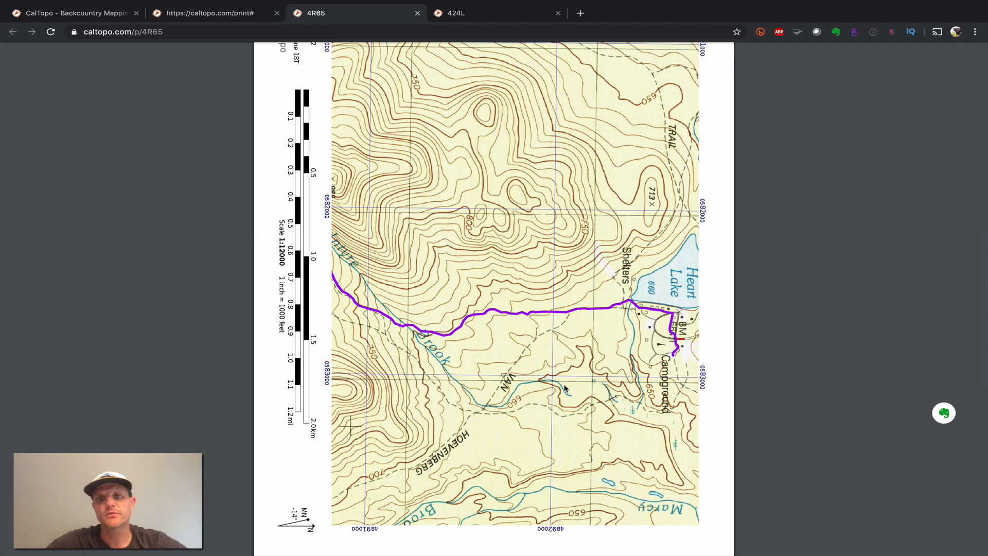
pyautogui.scroll(-7, 565, 387)
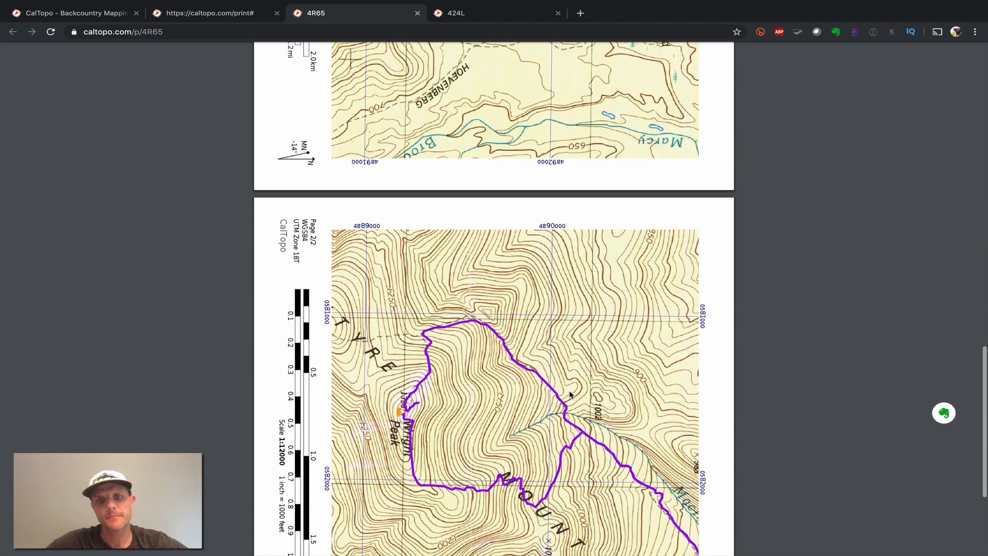
pyautogui.scroll(-4, 570, 394)
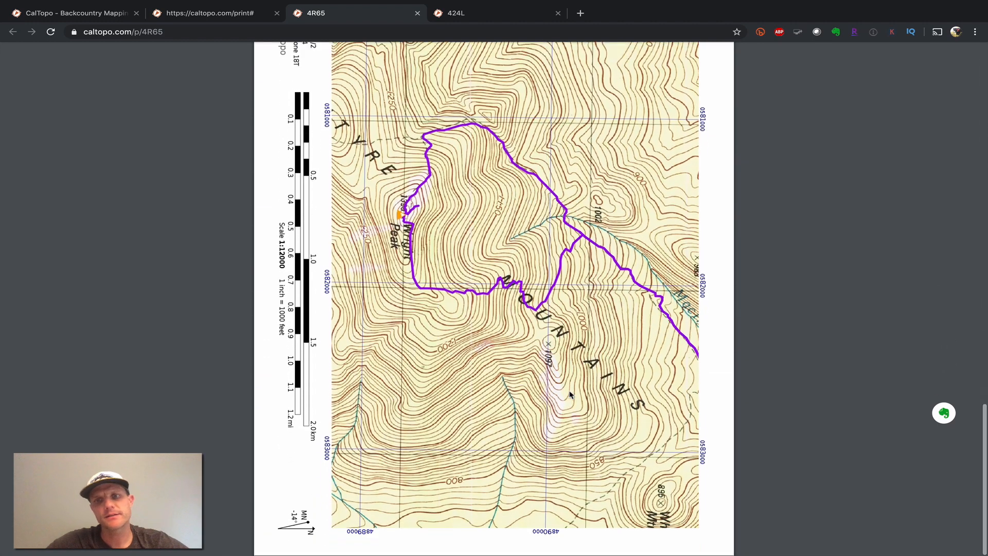